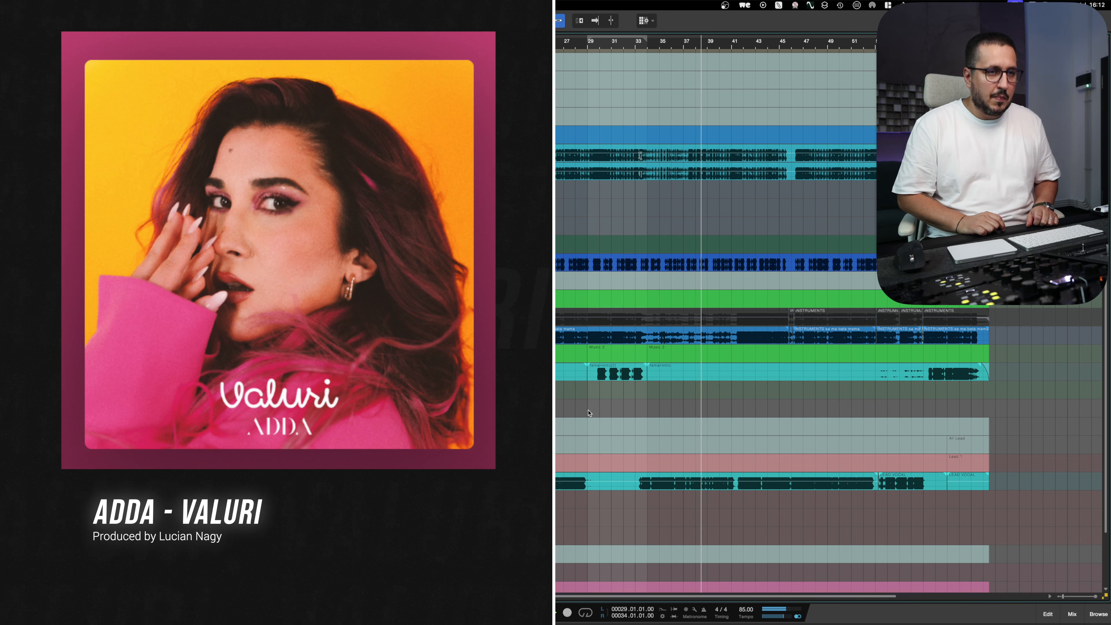
Play the drums and bass and turn on looping for bars 29 to 34
{"action": "key", "text": "space"}
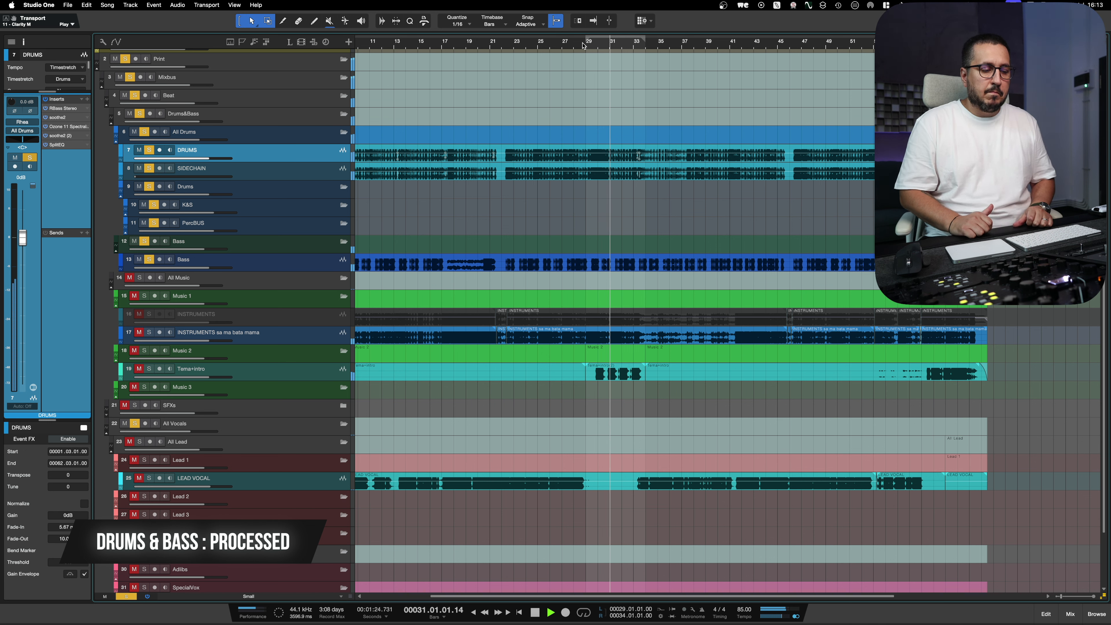
{"action": "key", "text": "slash"}
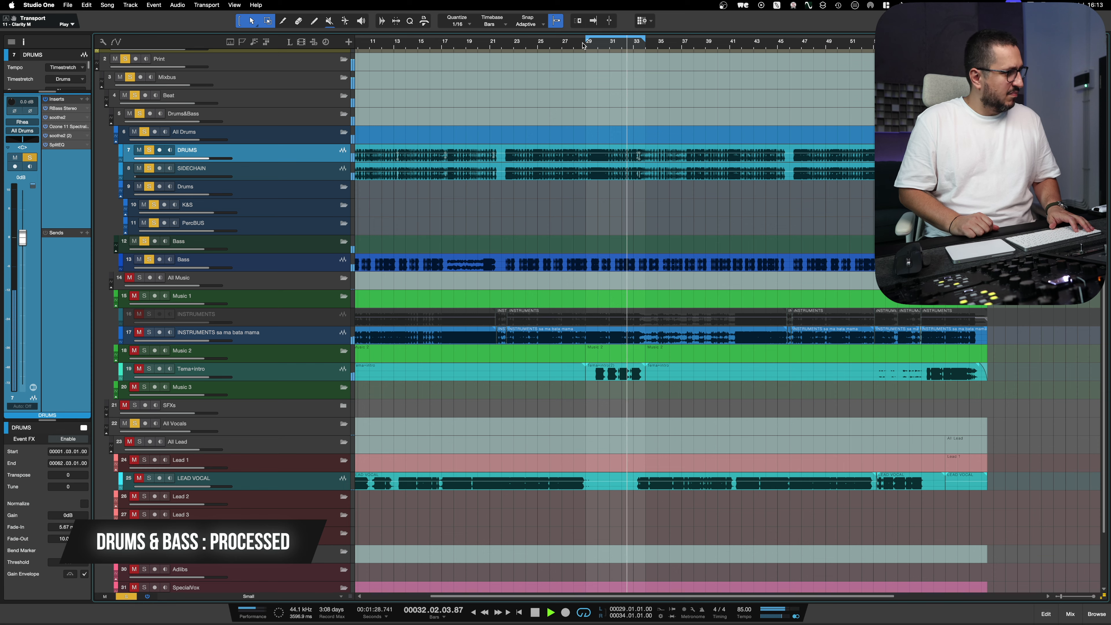
{"action": "key", "text": "space"}
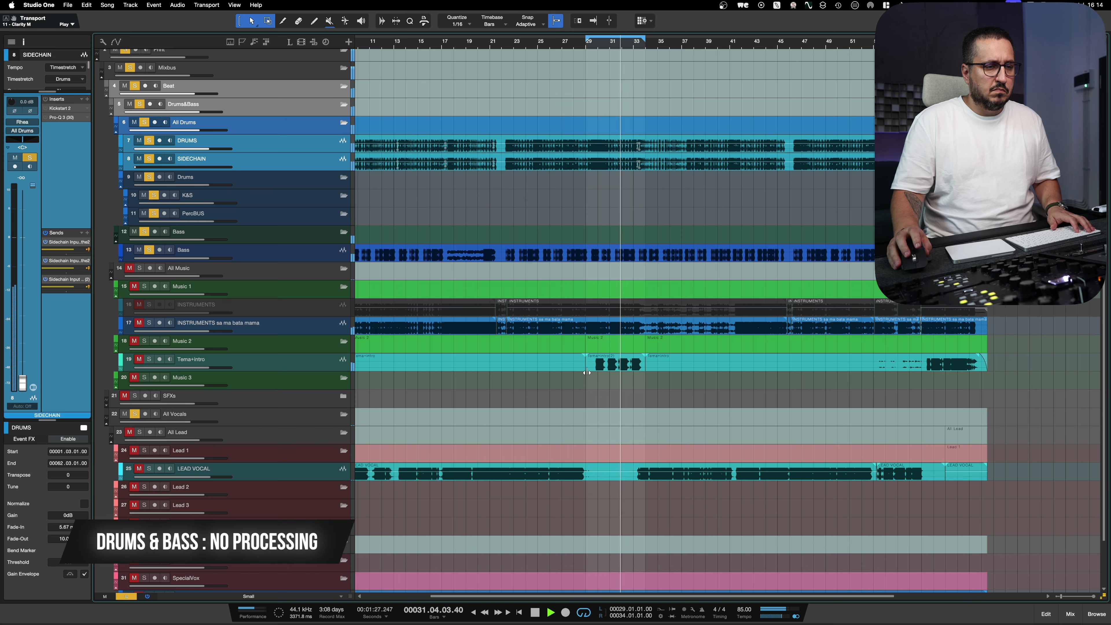
Inspect the inserts of the drum and bass channels in the mixer, stop playback and return to the full arrangement
{"action": "key", "text": "F3"}
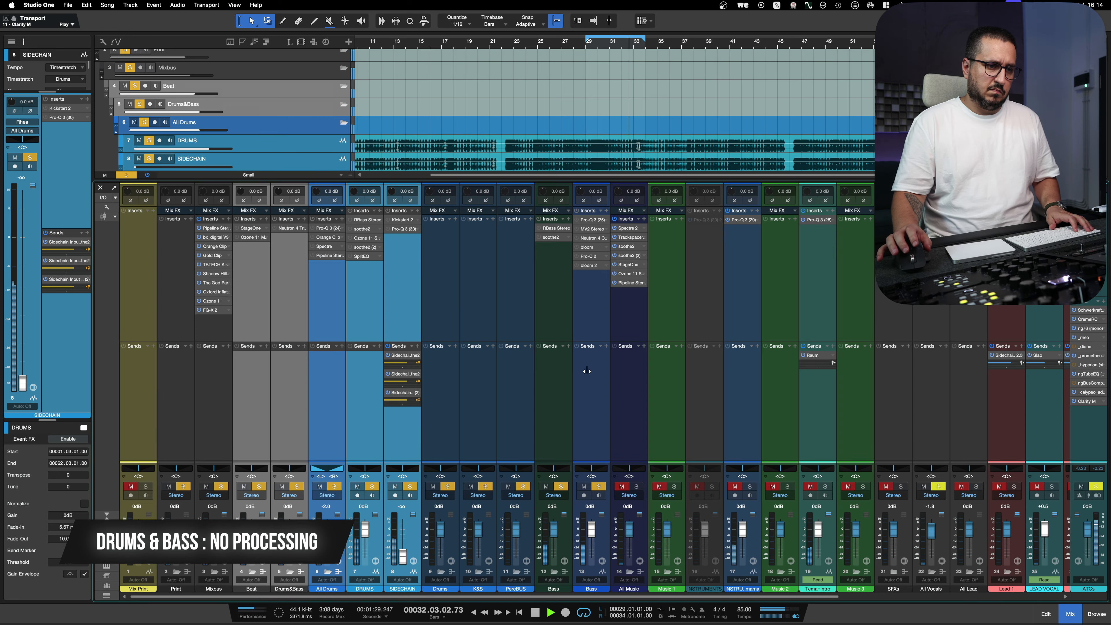
{"action": "key", "text": "space"}
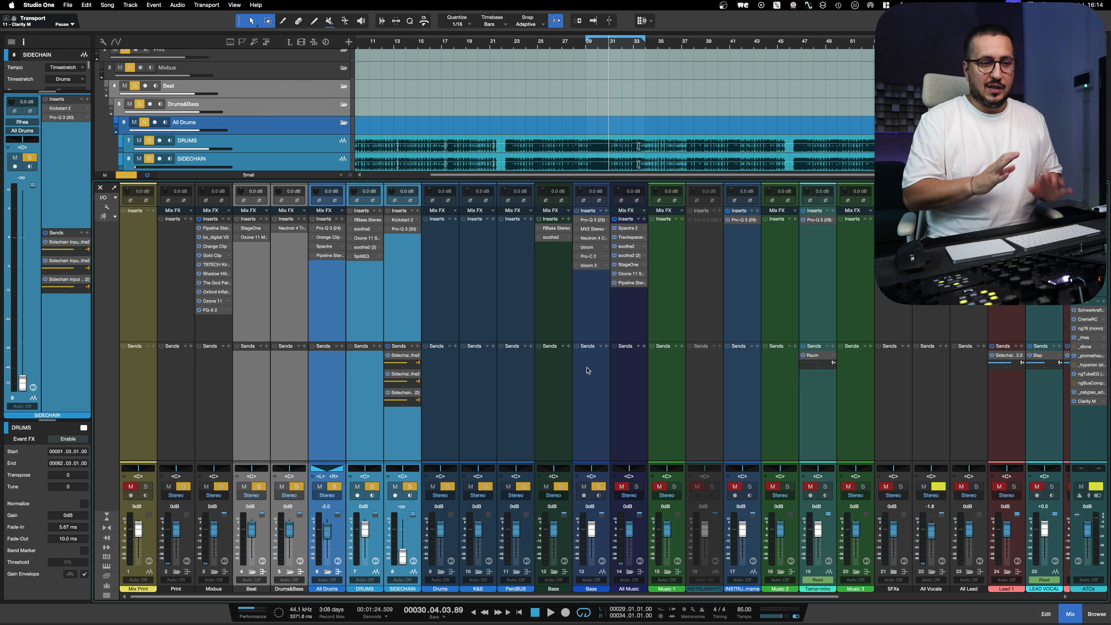
{"action": "key", "text": "F3"}
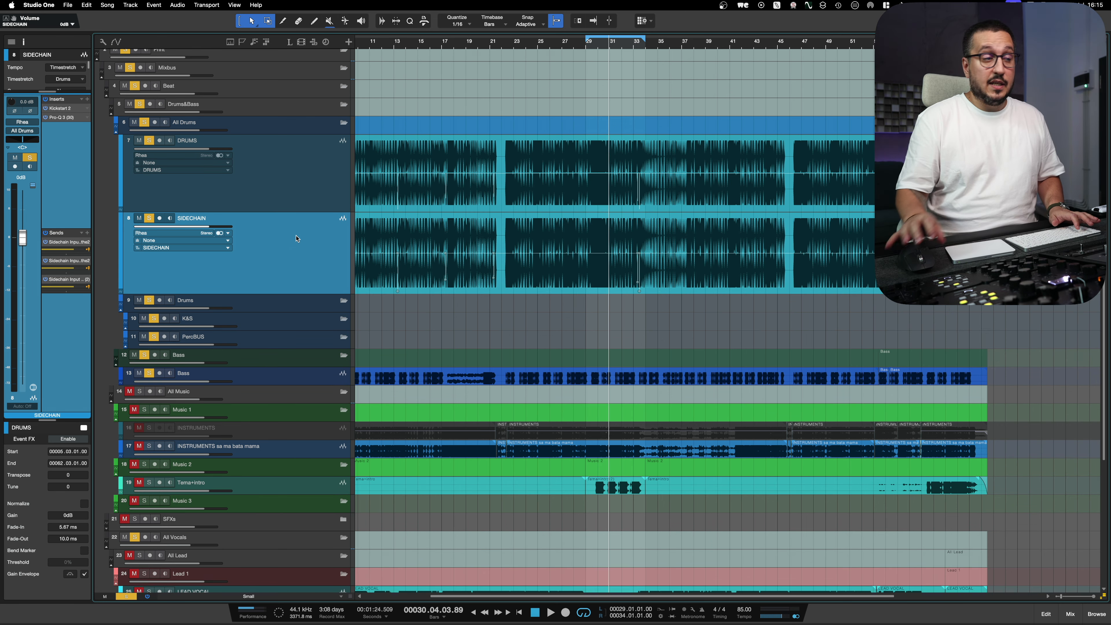
Select the DRUMS and SIDECHAIN tracks in turn and examine the Kickstart 2 and Pro-Q 3 settings on SIDECHAIN
{"action": "left_click", "coordinate": [304, 201]}
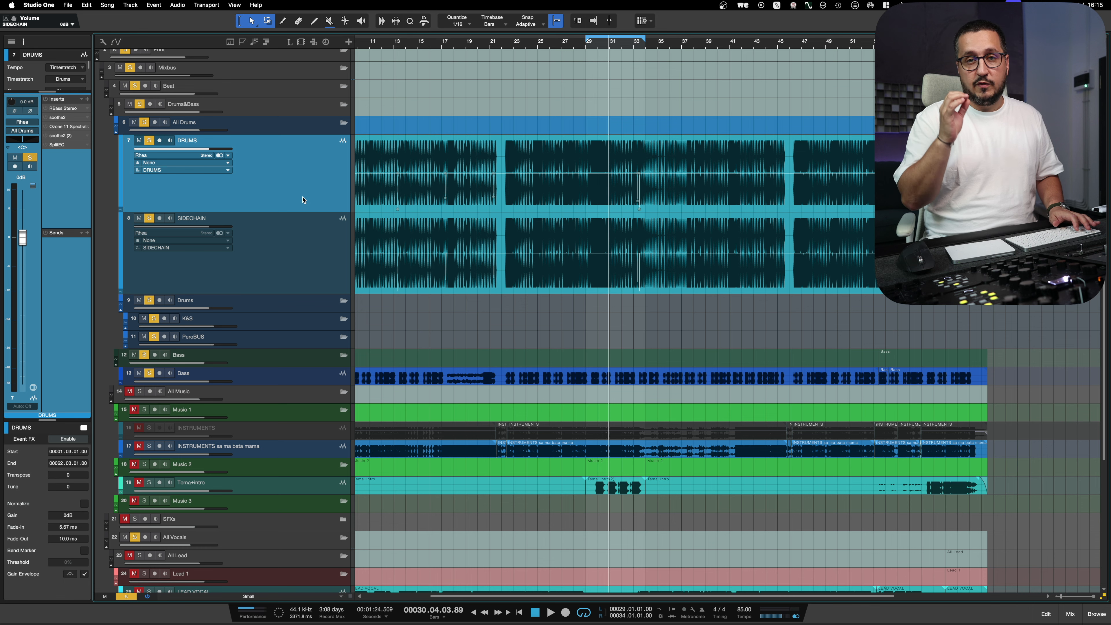
{"action": "left_click", "coordinate": [304, 237]}
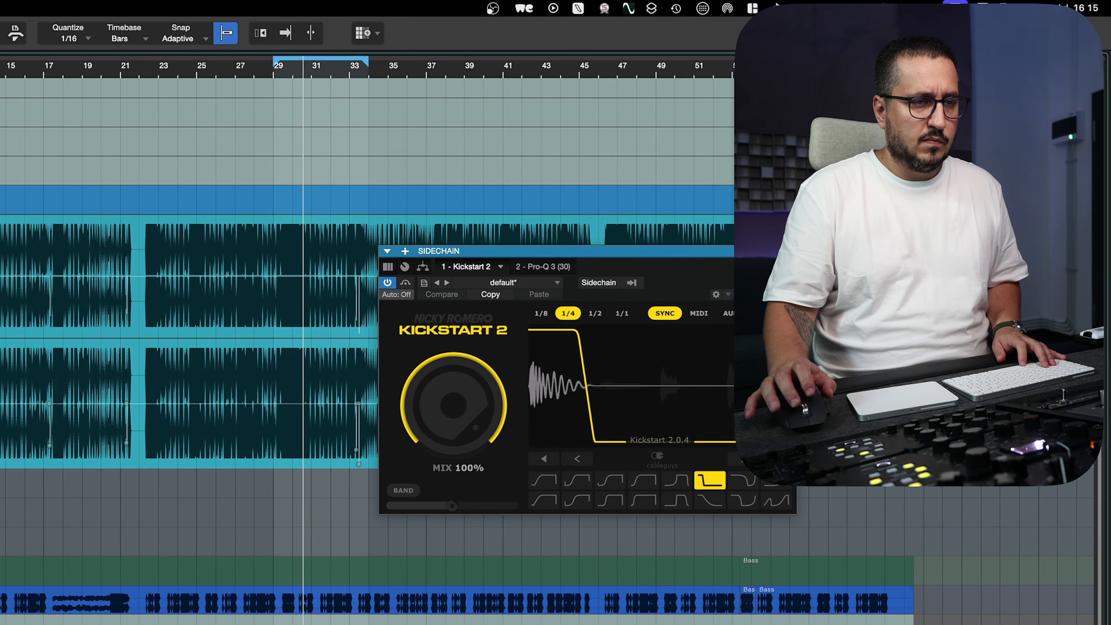
{"action": "left_click", "coordinate": [549, 266]}
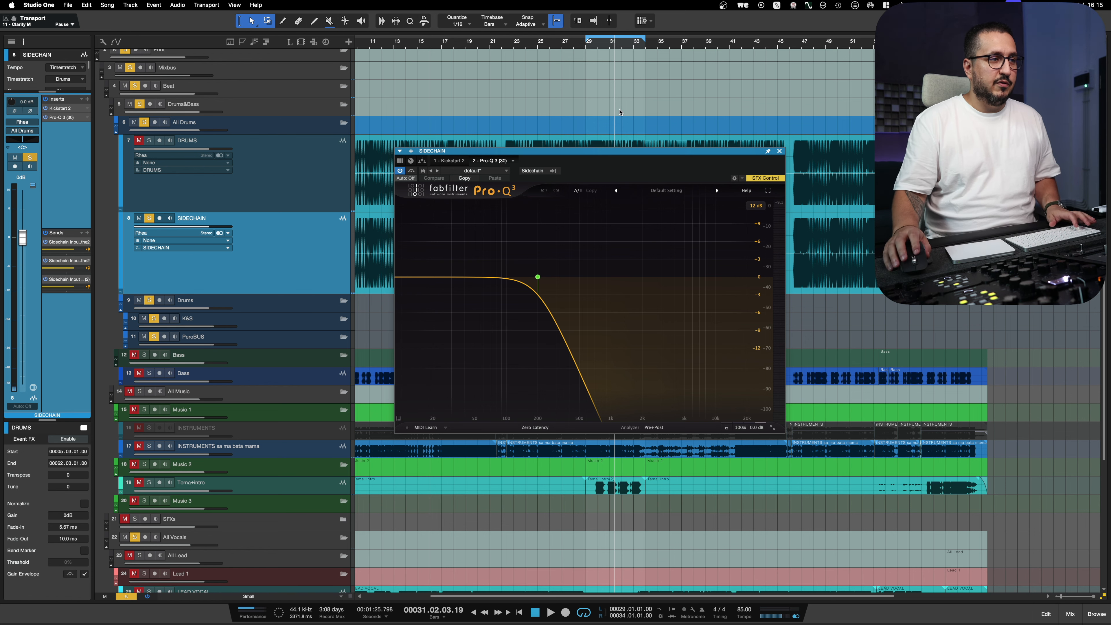
{"action": "left_click", "coordinate": [780, 151]}
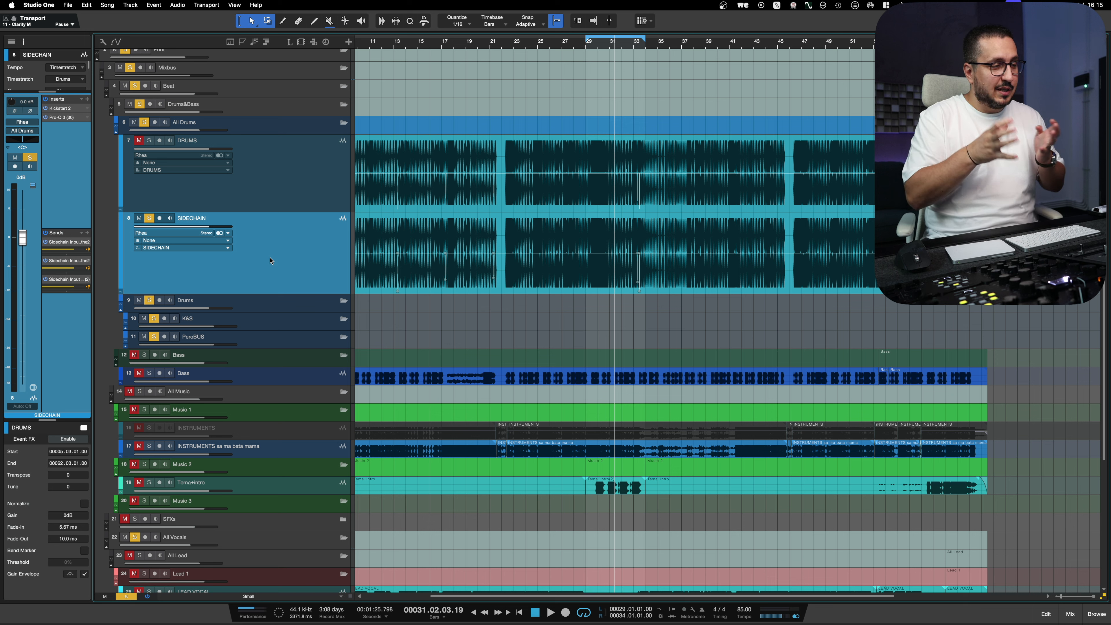
Lower the SIDECHAIN track's volume all the way to minus infinity
{"action": "left_click_drag", "start_coordinate": [22, 238], "coordinate": [32, 257]}
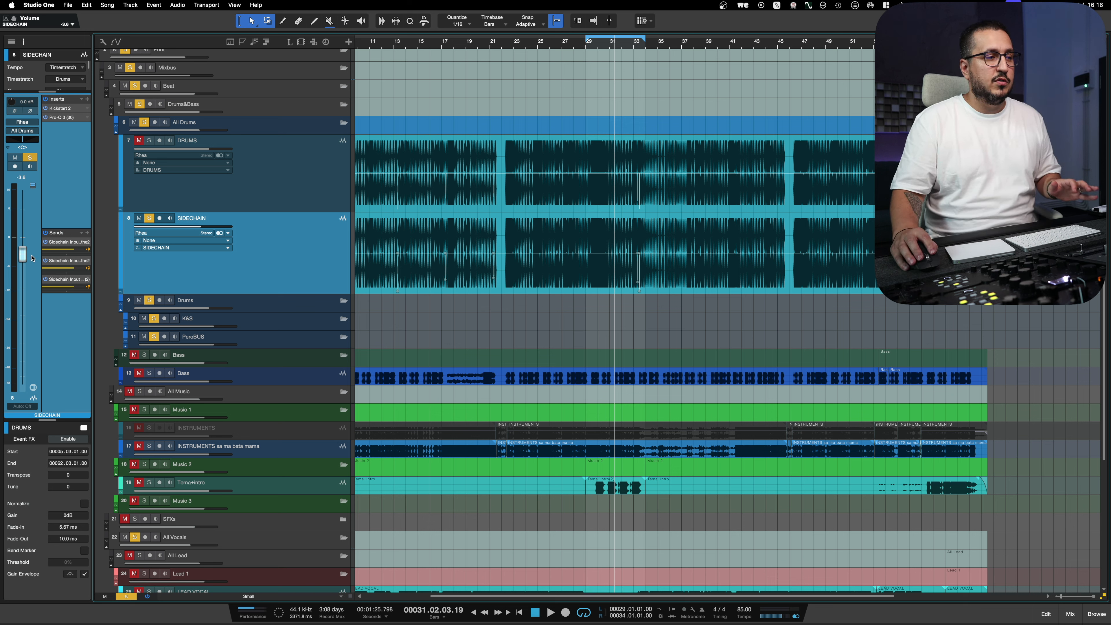
{"action": "left_click_drag", "start_coordinate": [32, 257], "coordinate": [22, 394]}
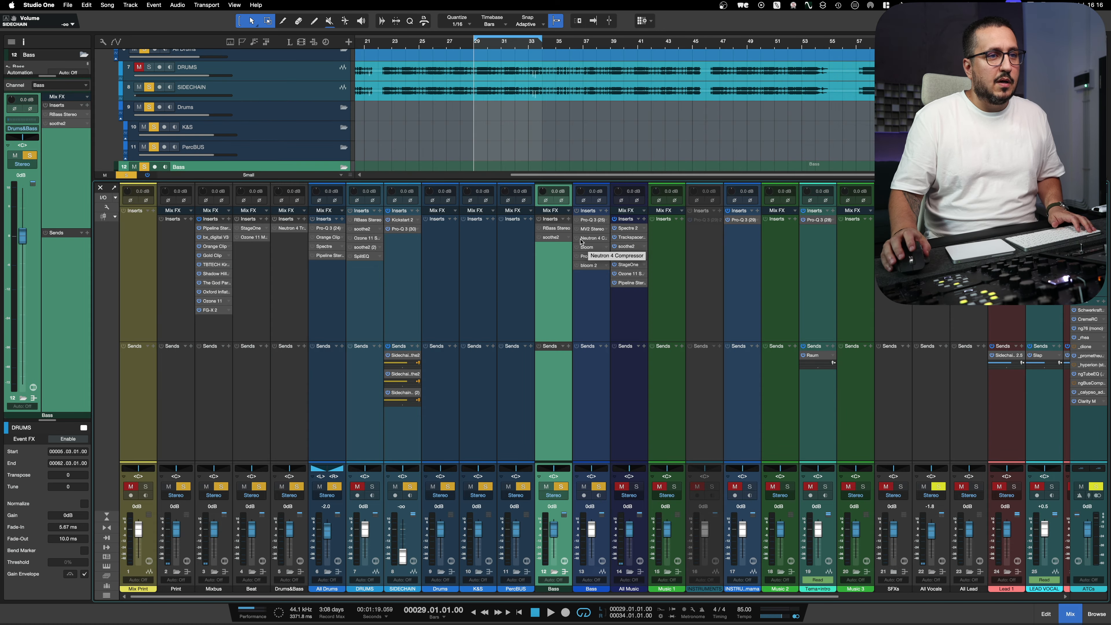
Open the Pro-Q 3 equalizer on the Bass track and examine its cuts with the loop playing
{"action": "double_click", "coordinate": [594, 221]}
{"action": "left_click_drag", "start_coordinate": [645, 85], "coordinate": [351, 169]}
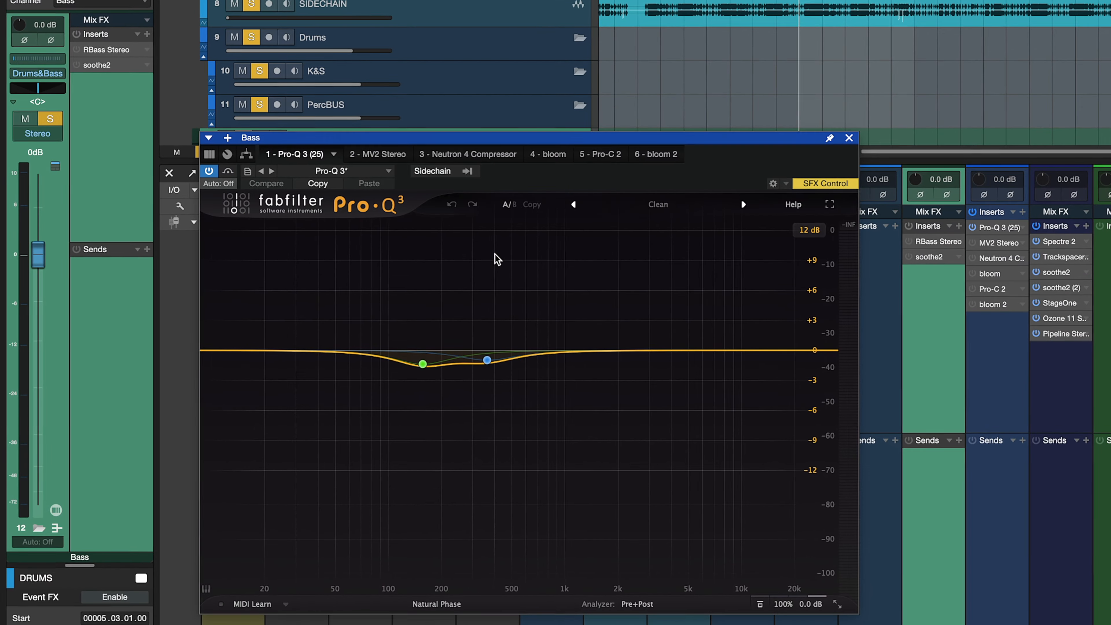
{"action": "left_click_drag", "start_coordinate": [336, 256], "coordinate": [620, 403]}
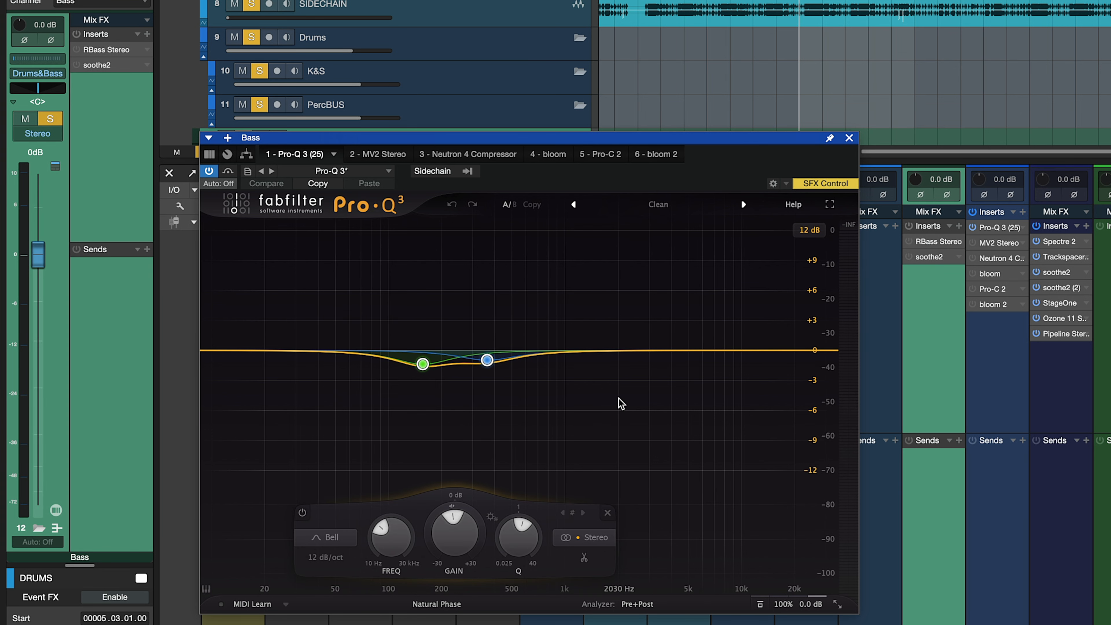
{"action": "key", "text": "space"}
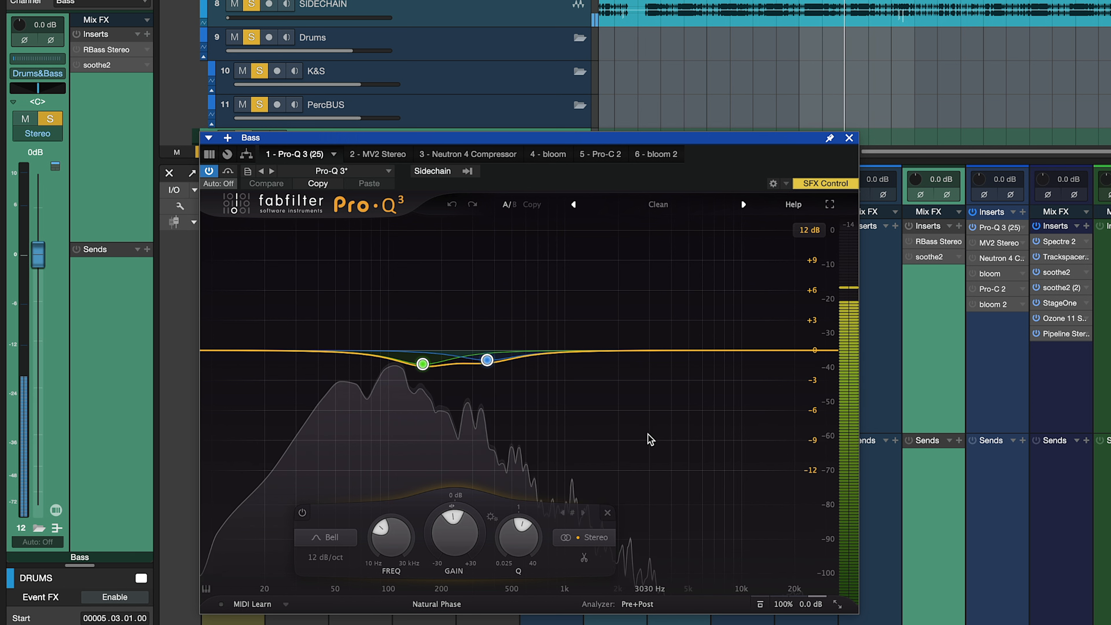
Examine the MV2 Stereo and Neutron 4 Compressor settings on the Bass track, restarting playback to watch the compression
{"action": "left_click", "coordinate": [377, 154]}
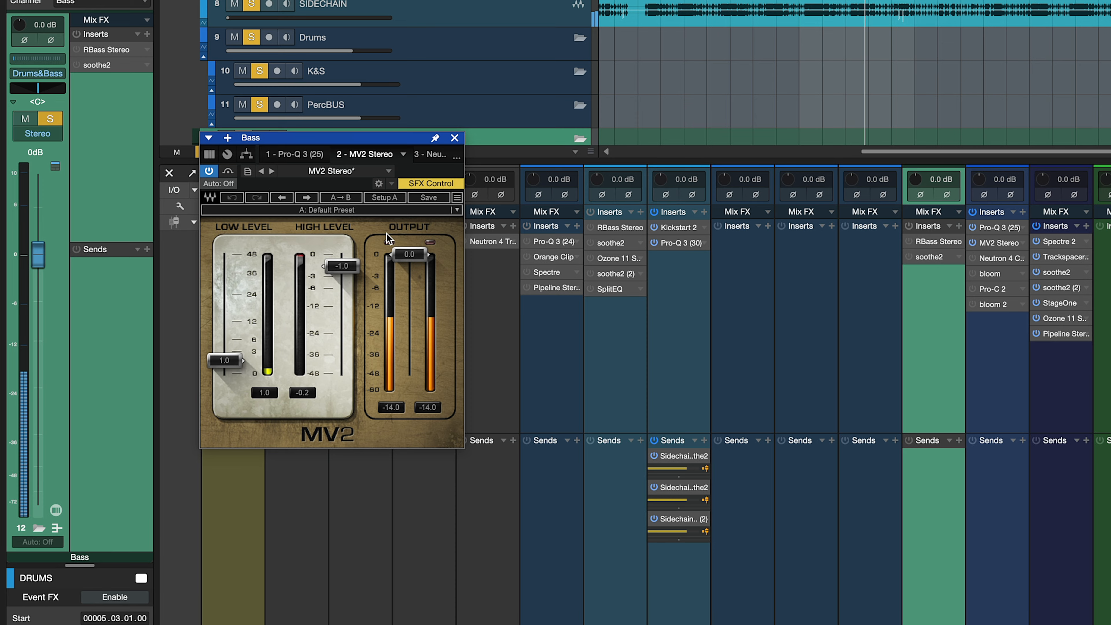
{"action": "left_click", "coordinate": [993, 258]}
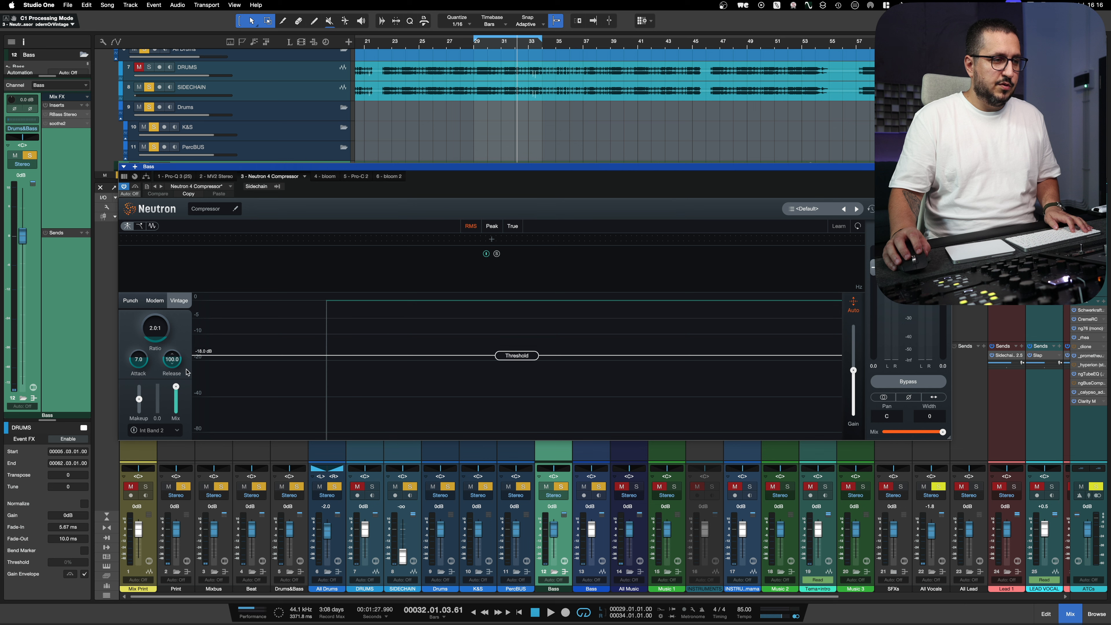
{"action": "key", "text": "space"}
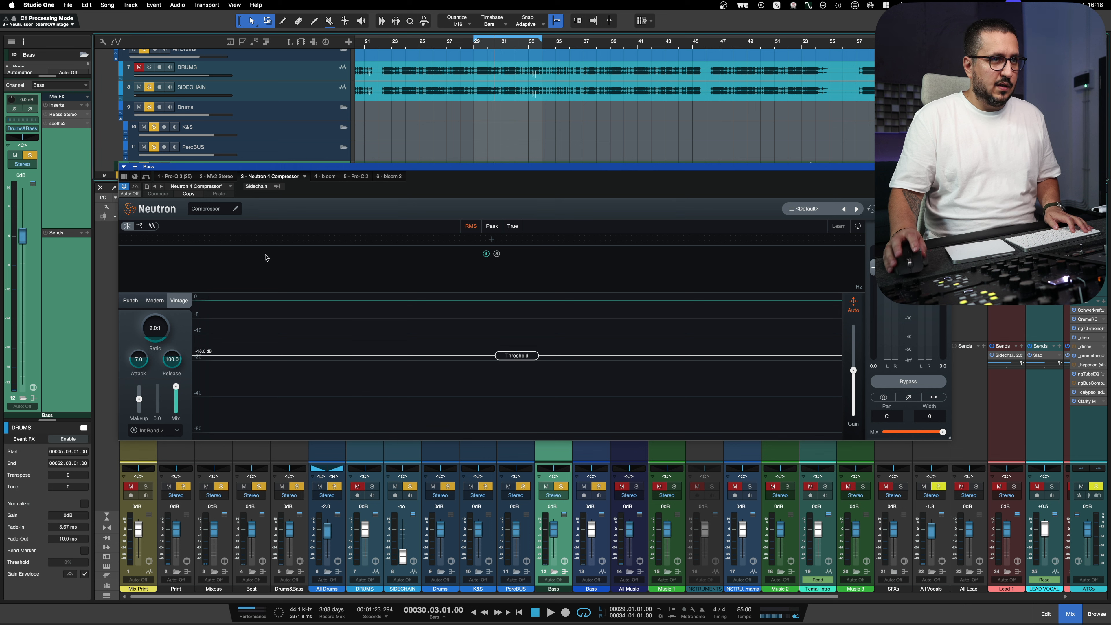
{"action": "key", "text": "space"}
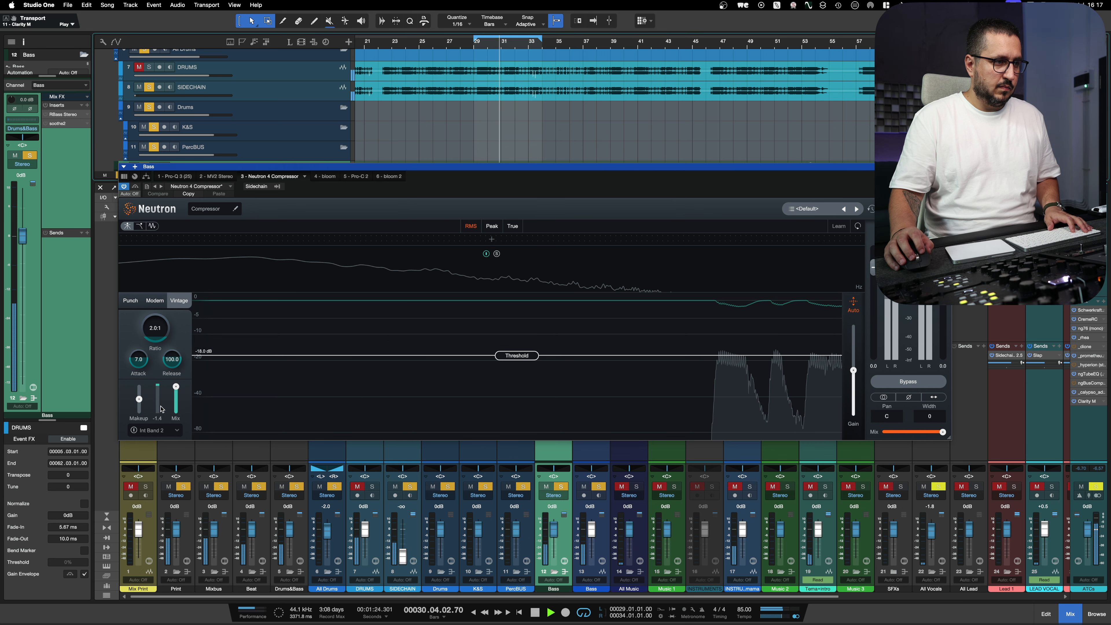
Open the first bloom insert on the Bass track and compare the sound with its processing bypassed and active
{"action": "left_click", "coordinate": [325, 176]}
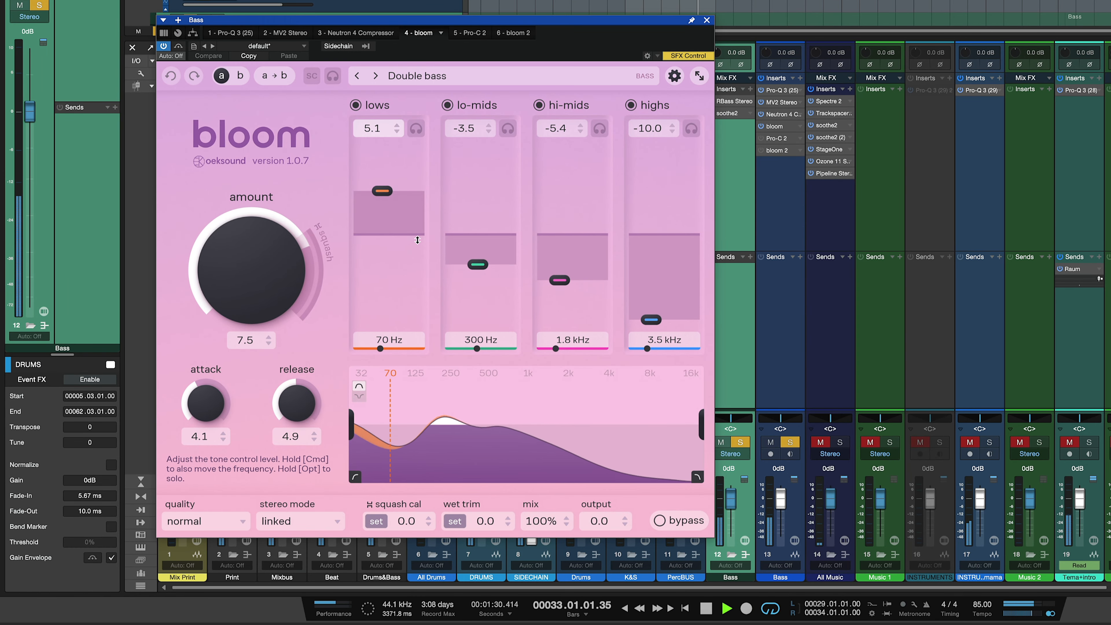
{"action": "left_click", "coordinate": [659, 521]}
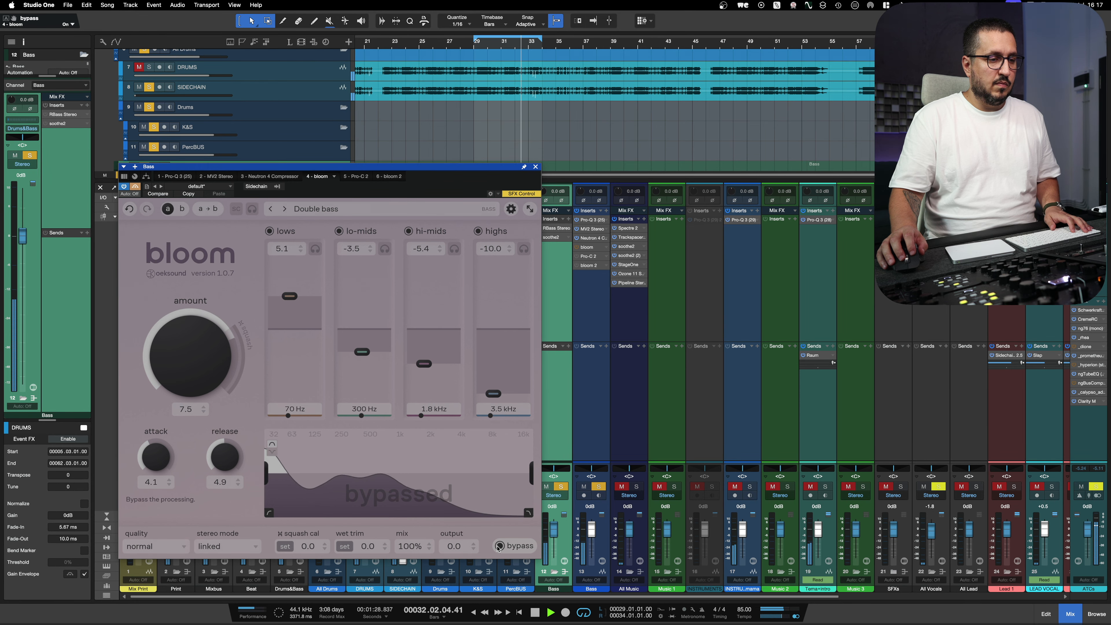
{"action": "left_click", "coordinate": [498, 546]}
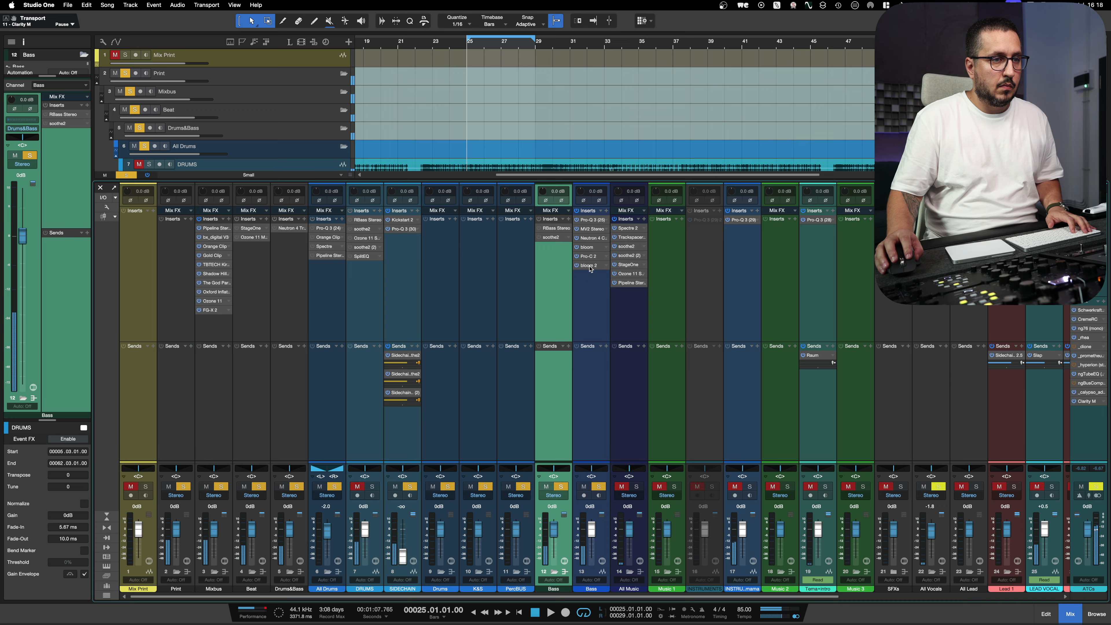
Open the bloom 2 insert on the Bass track, listen to its mid-range processing, close it and stop playback
{"action": "double_click", "coordinate": [588, 267]}
{"action": "left_click_drag", "start_coordinate": [623, 114], "coordinate": [441, 103]}
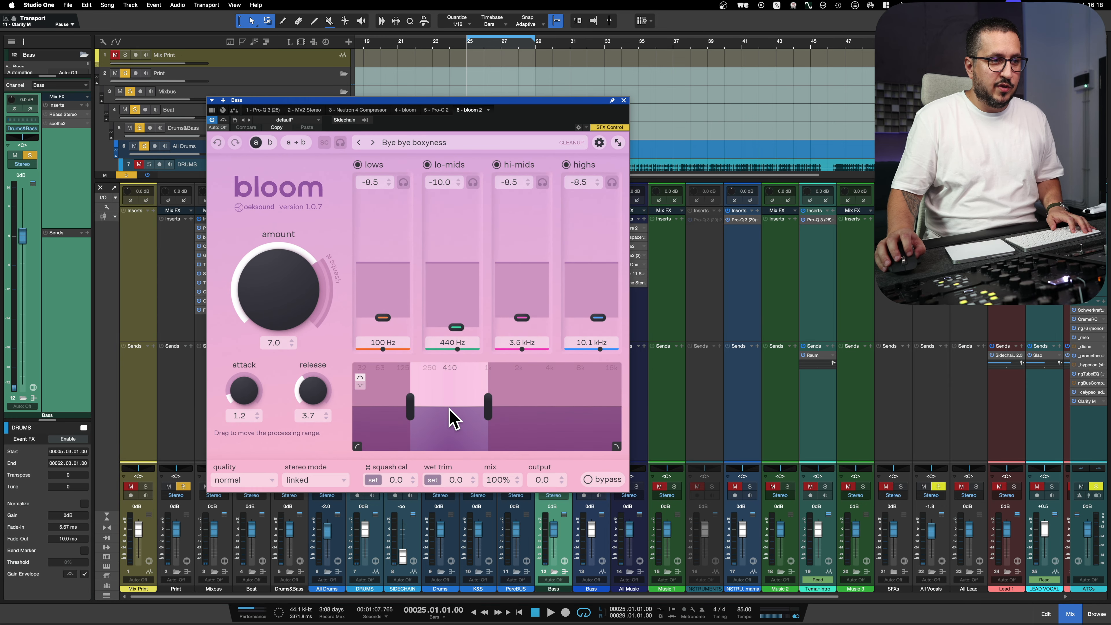
{"action": "key", "text": "space"}
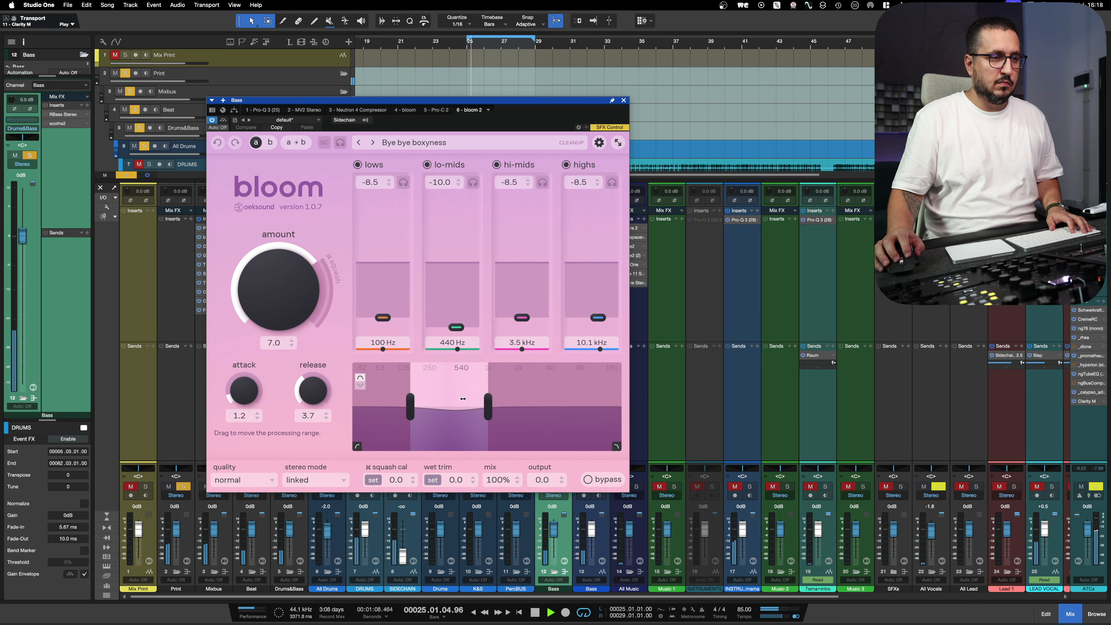
{"action": "left_click", "coordinate": [624, 100]}
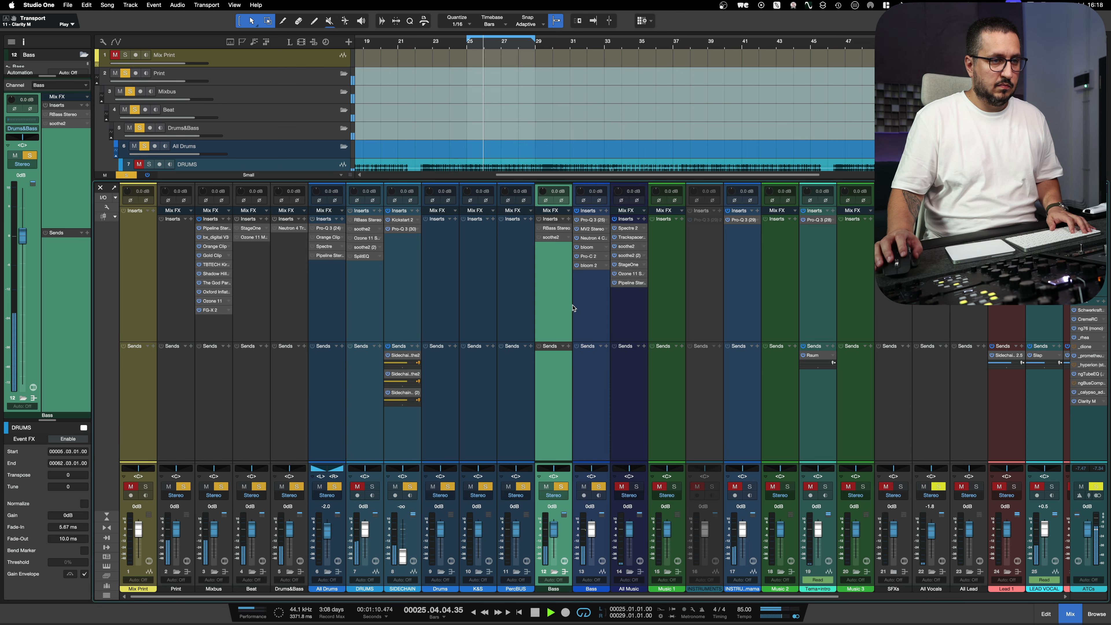
{"action": "key", "text": "space"}
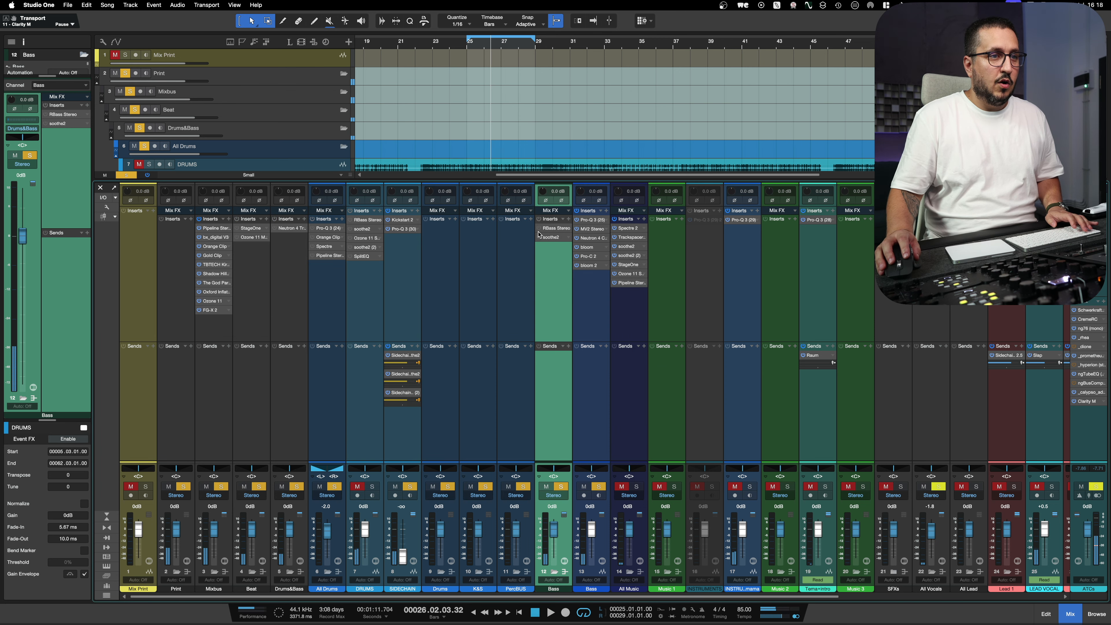
Enable the RBass Stereo and soothe2 inserts on the Bass bus, reviewing the RBass settings before closing its window
{"action": "left_click", "coordinate": [553, 229]}
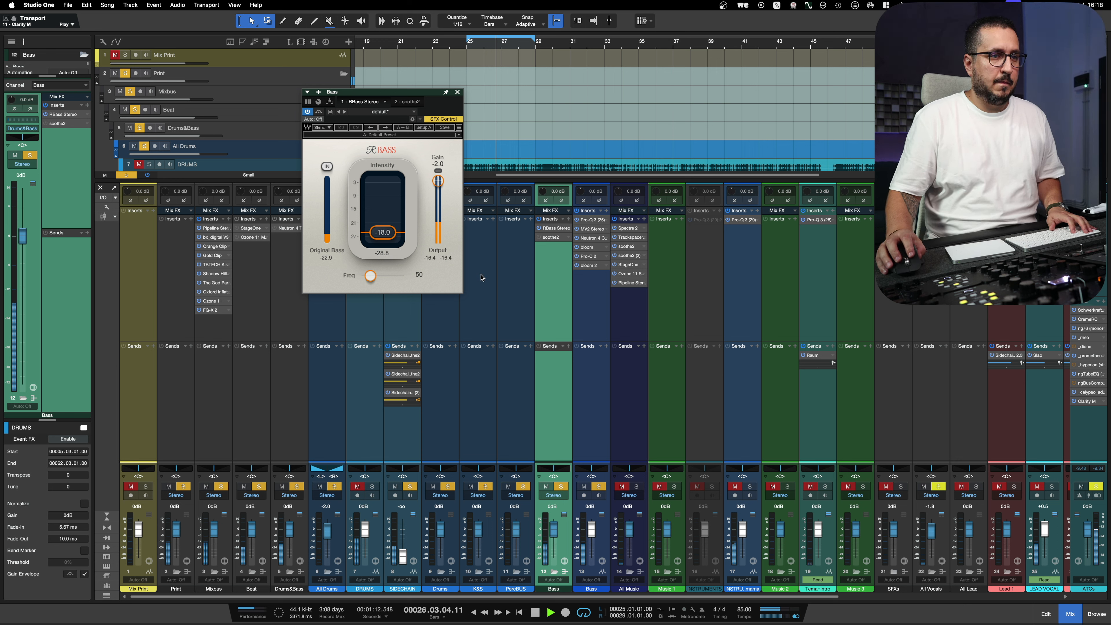
{"action": "key", "text": "space"}
{"action": "left_click", "coordinate": [539, 238]}
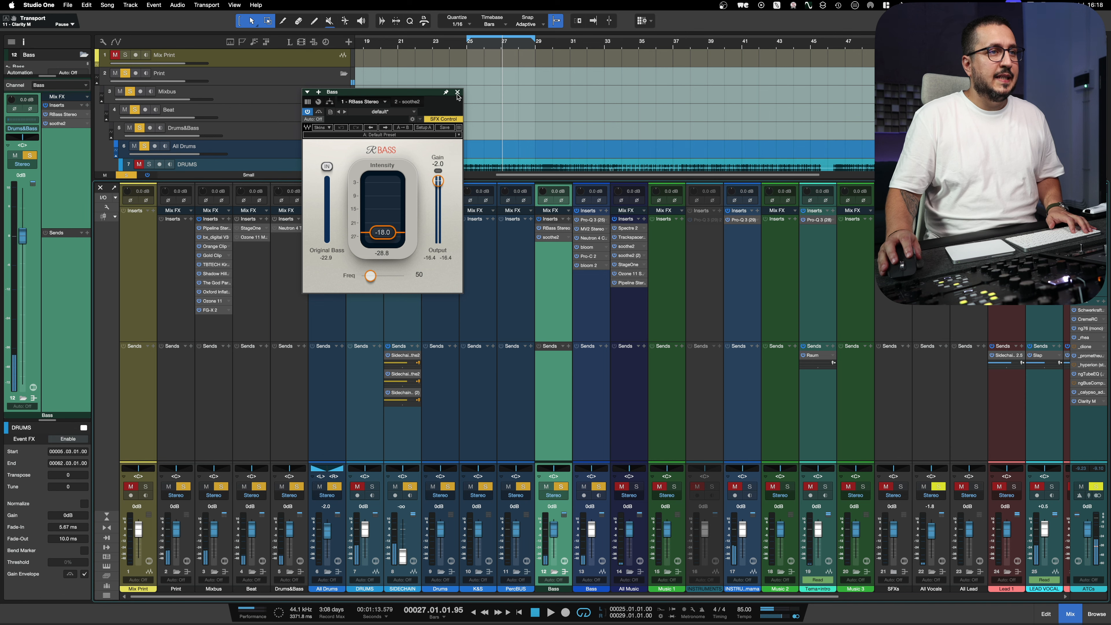
{"action": "left_click", "coordinate": [457, 92]}
Open soothe2 on the Bass bus and bring the arrangement's SIDECHAIN track into view behind it
{"action": "left_click", "coordinate": [551, 302]}
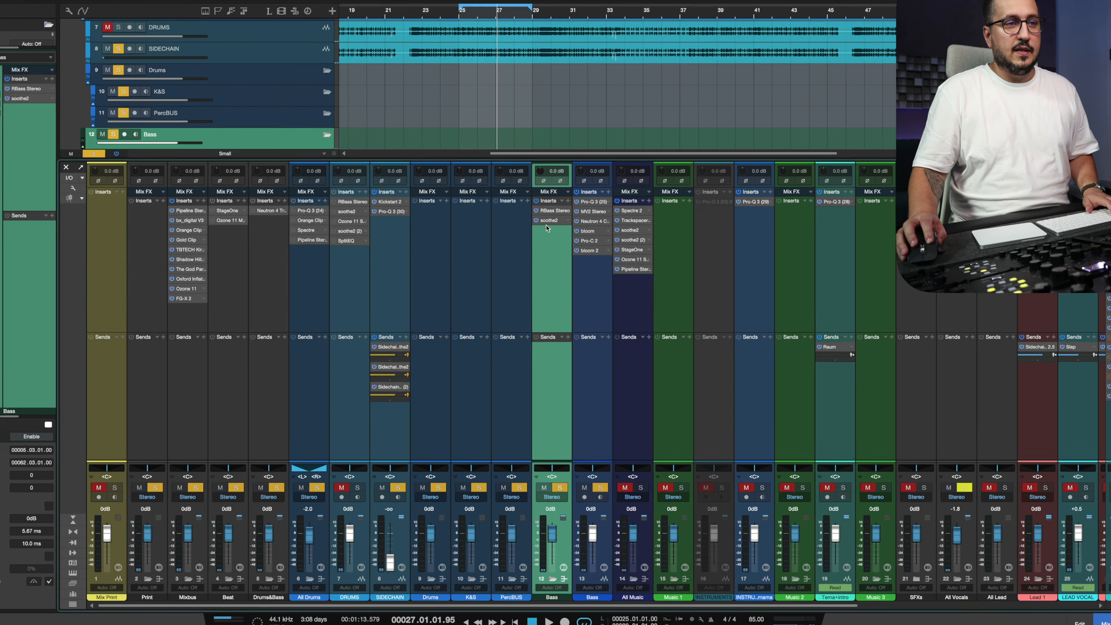
{"action": "double_click", "coordinate": [551, 238]}
{"action": "key", "text": "F3"}
{"action": "scroll", "coordinate": [337, 179], "scroll_direction": "up", "scroll_amount": 5}
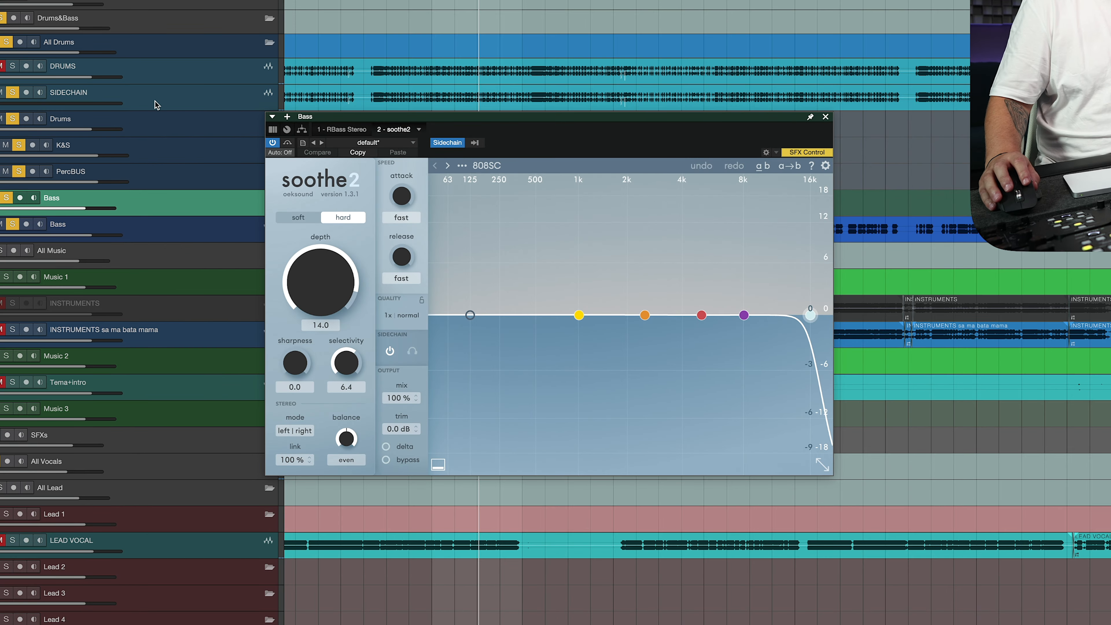
Play the loop from its start at bar 25 through soothe2, bring back the mixer, close the plug-in and stop playback
{"action": "key", "text": "KP_0"}
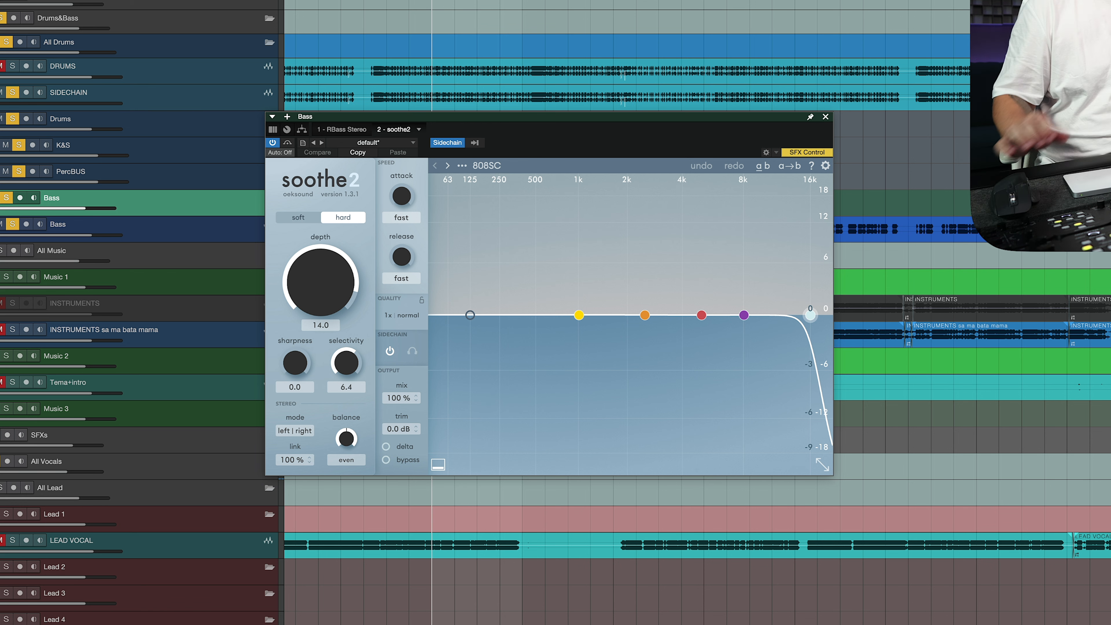
{"action": "key", "text": "space"}
{"action": "key", "text": "F3"}
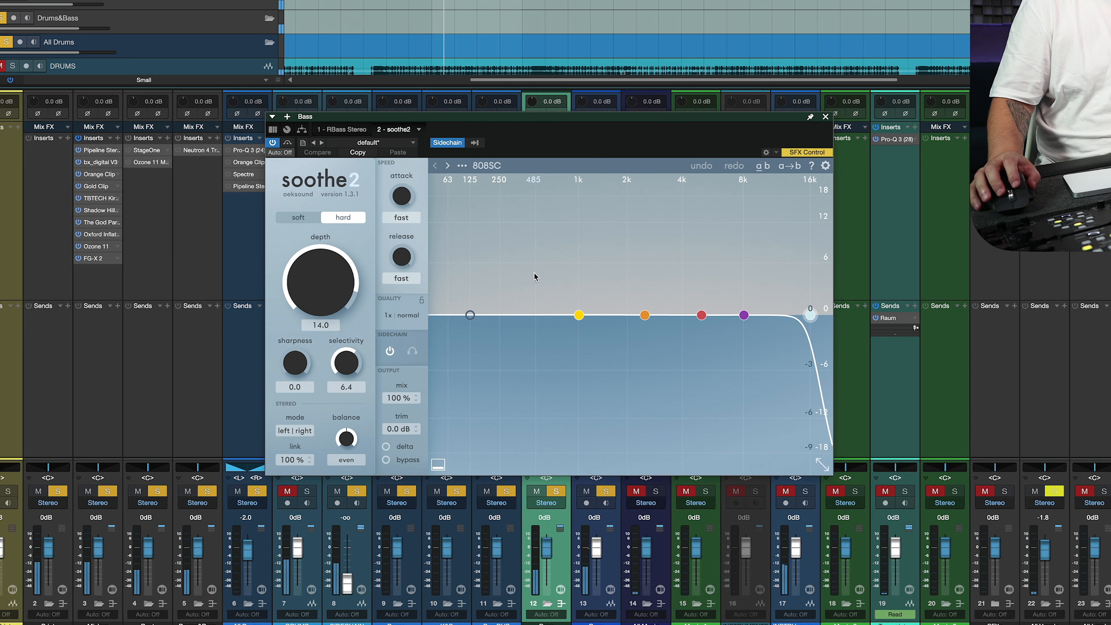
{"action": "left_click", "coordinate": [825, 117]}
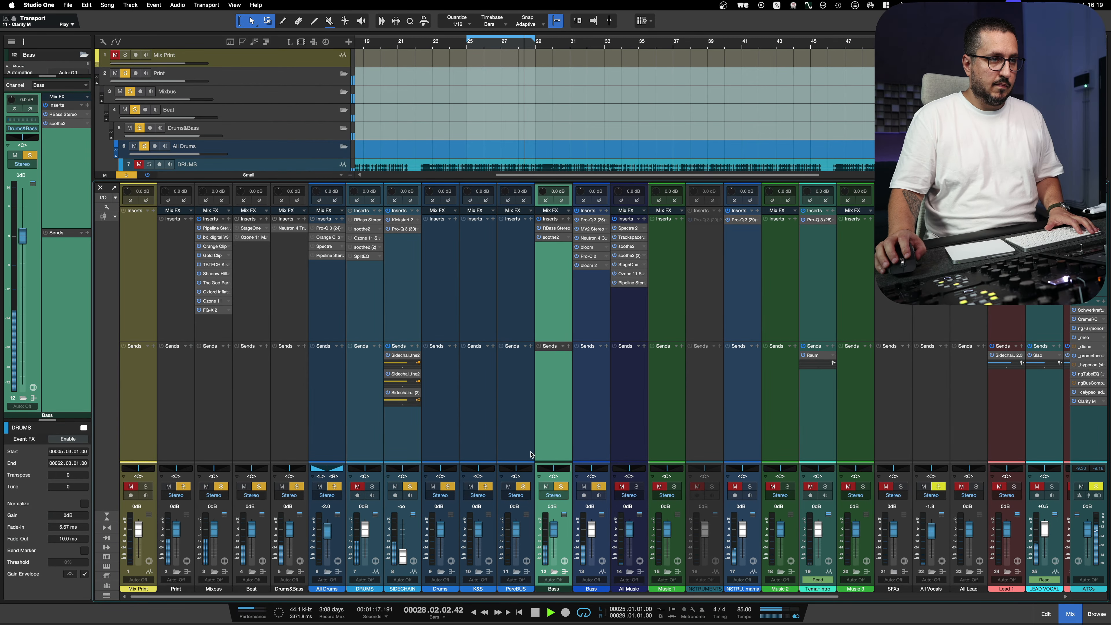
{"action": "key", "text": "space"}
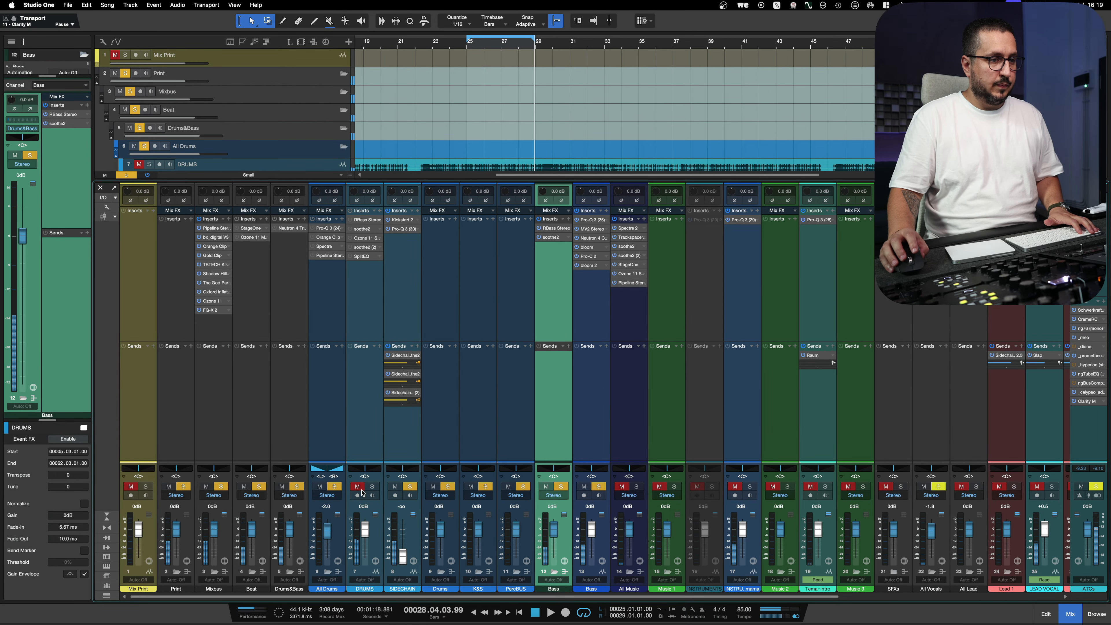
Unmute the DRUMS channel and open its RBass Stereo insert
{"action": "left_click", "coordinate": [359, 489]}
{"action": "left_click", "coordinate": [367, 220]}
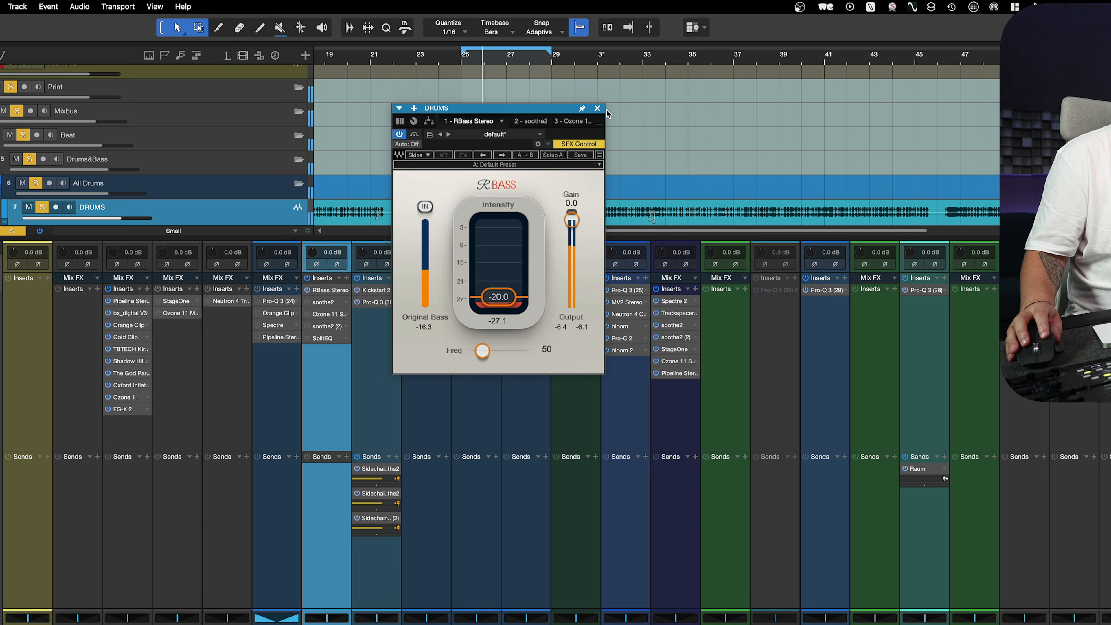
Close RBass on DRUMS, review its soothe2 and Ozone 11 Spectral Shaper inserts, and play the loop through the Spectral Shaper
{"action": "left_click", "coordinate": [598, 109]}
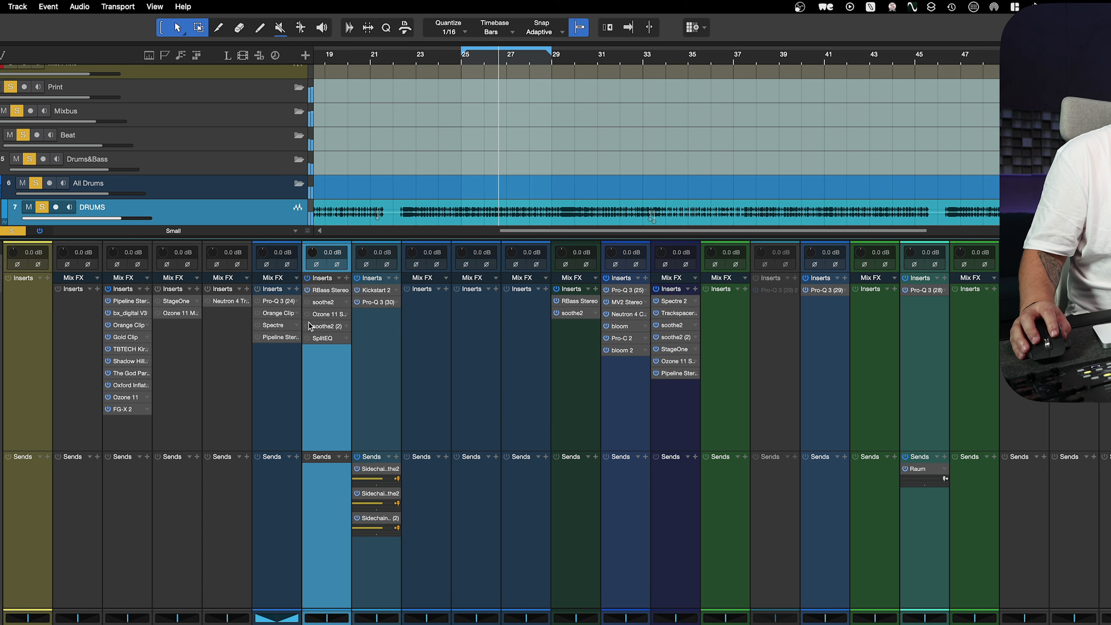
{"action": "left_click", "coordinate": [321, 303]}
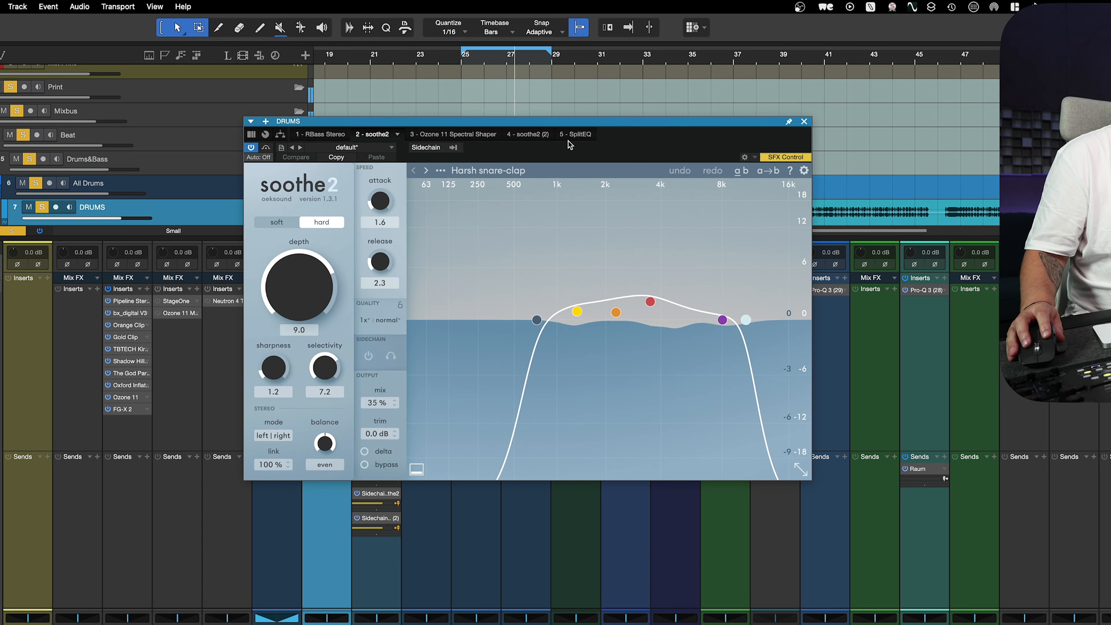
{"action": "key", "text": "space"}
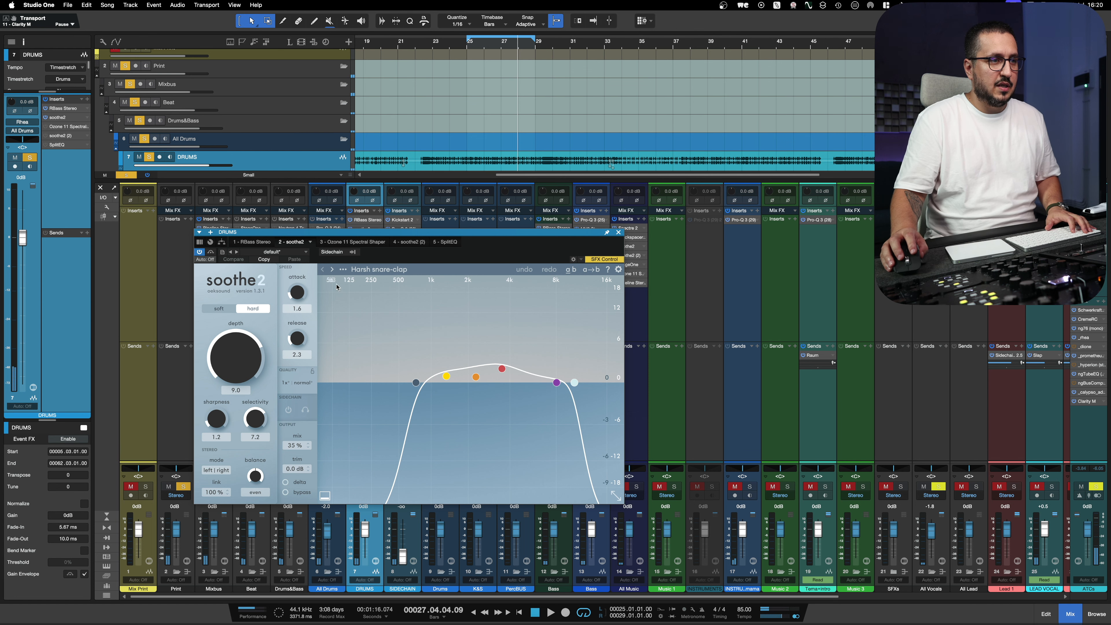
{"action": "left_click", "coordinate": [341, 243]}
{"action": "key", "text": "space"}
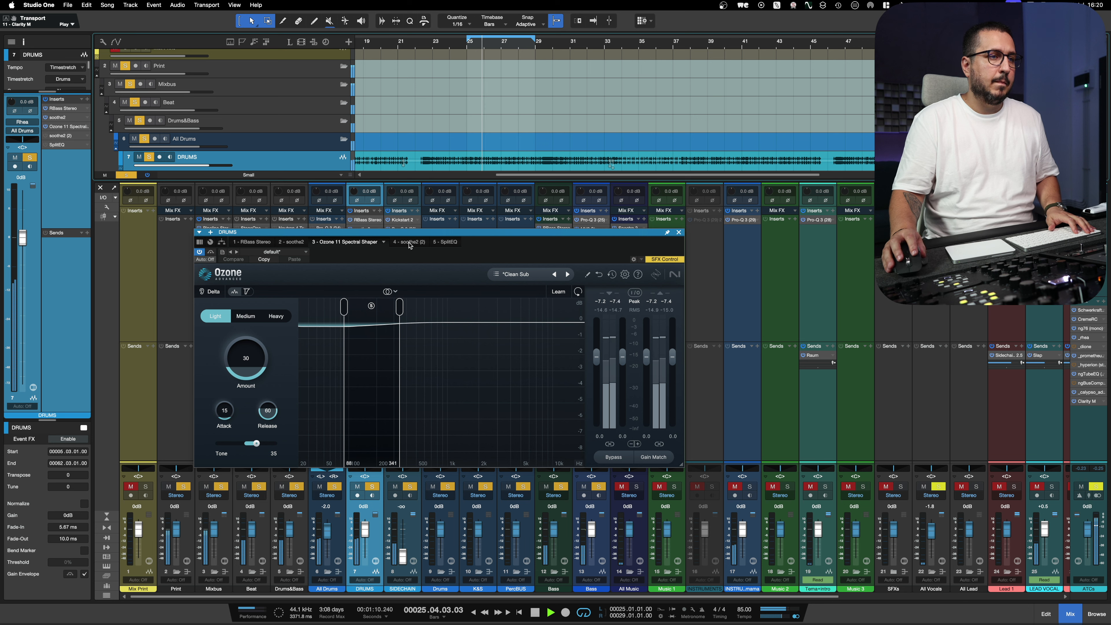
Open and enable the soothe2 (2) insert on DRUMS, monitor its delta signal briefly, and stop playback
{"action": "left_click", "coordinate": [409, 242]}
{"action": "left_click", "coordinate": [199, 252]}
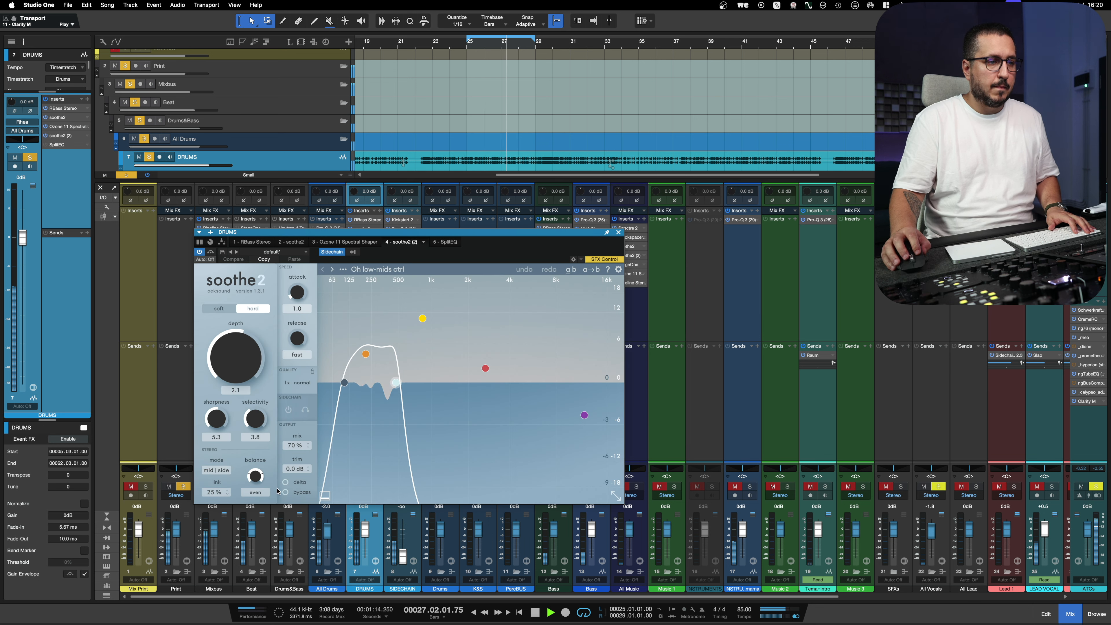
{"action": "left_click", "coordinate": [285, 482]}
{"action": "left_click", "coordinate": [285, 483]}
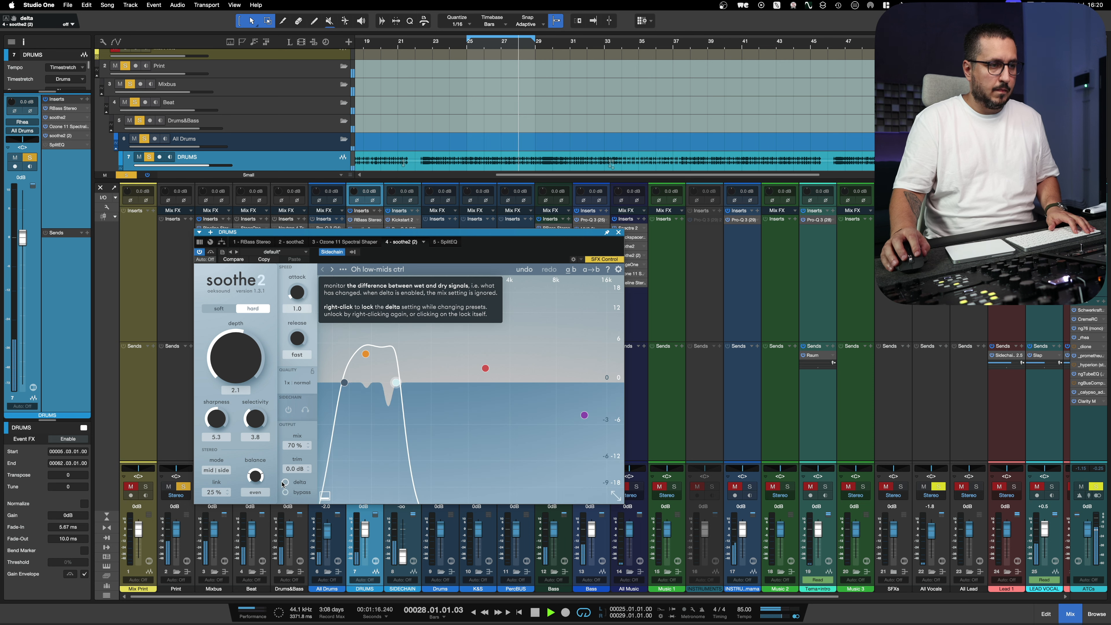
{"action": "key", "text": "space"}
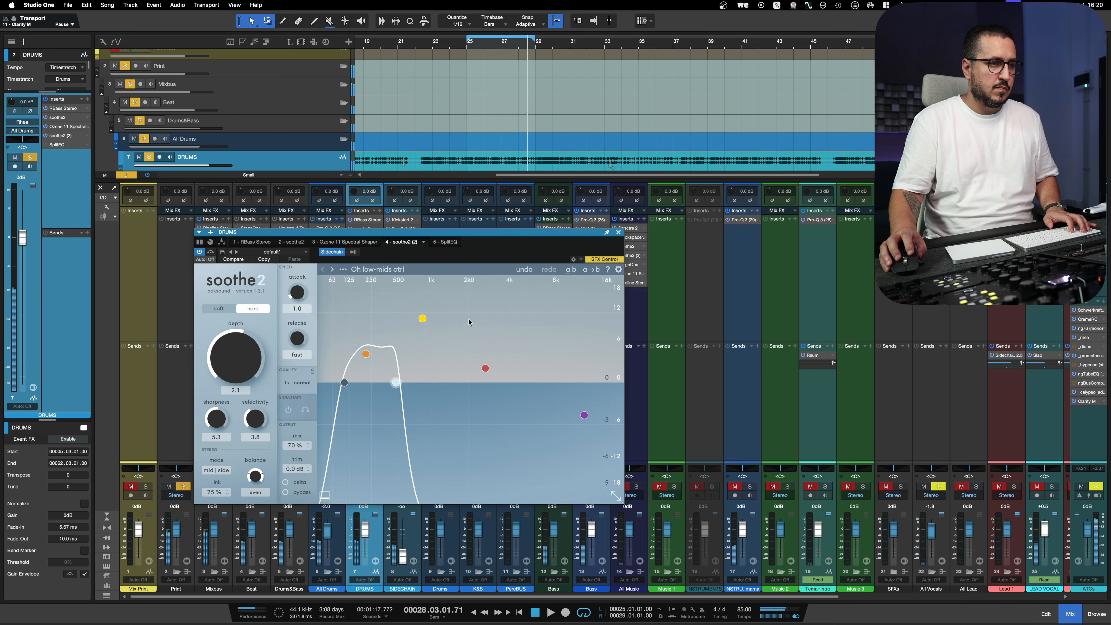
Open SplitEQ on DRUMS, move its window clear, audition the loop through it, close the plug-in and stop playback
{"action": "left_click", "coordinate": [444, 242]}
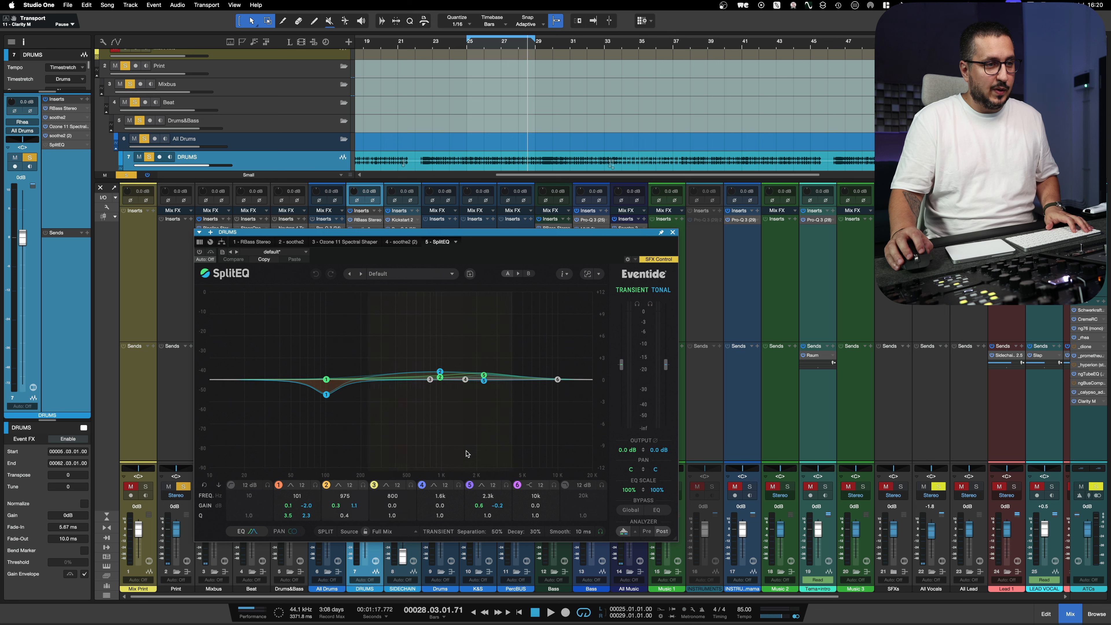
{"action": "left_click_drag", "start_coordinate": [311, 232], "coordinate": [313, 210]}
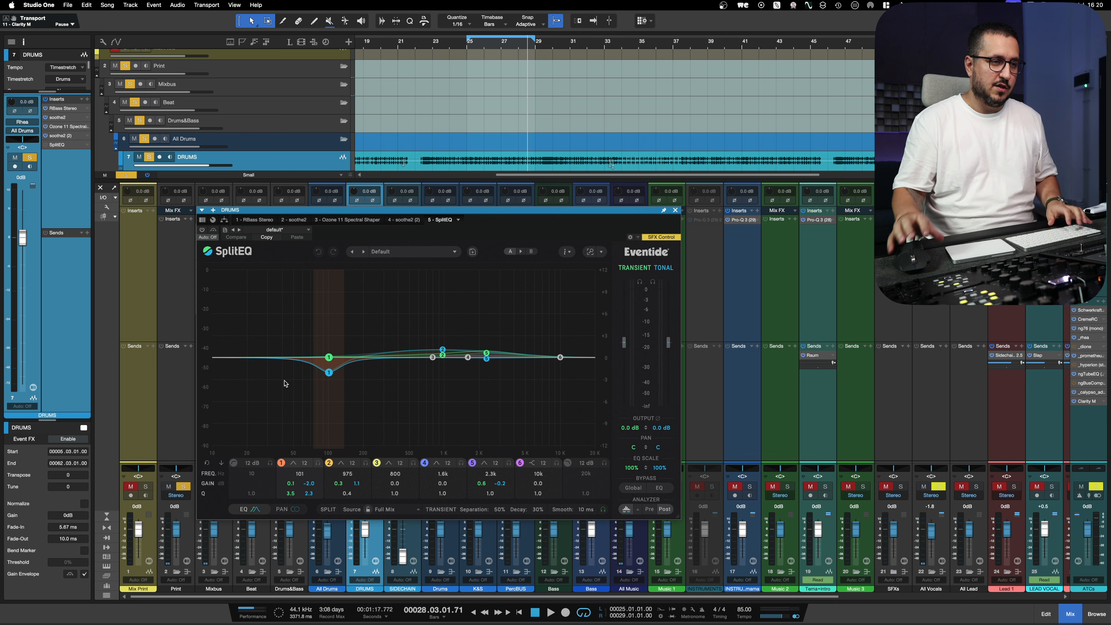
{"action": "key", "text": "space"}
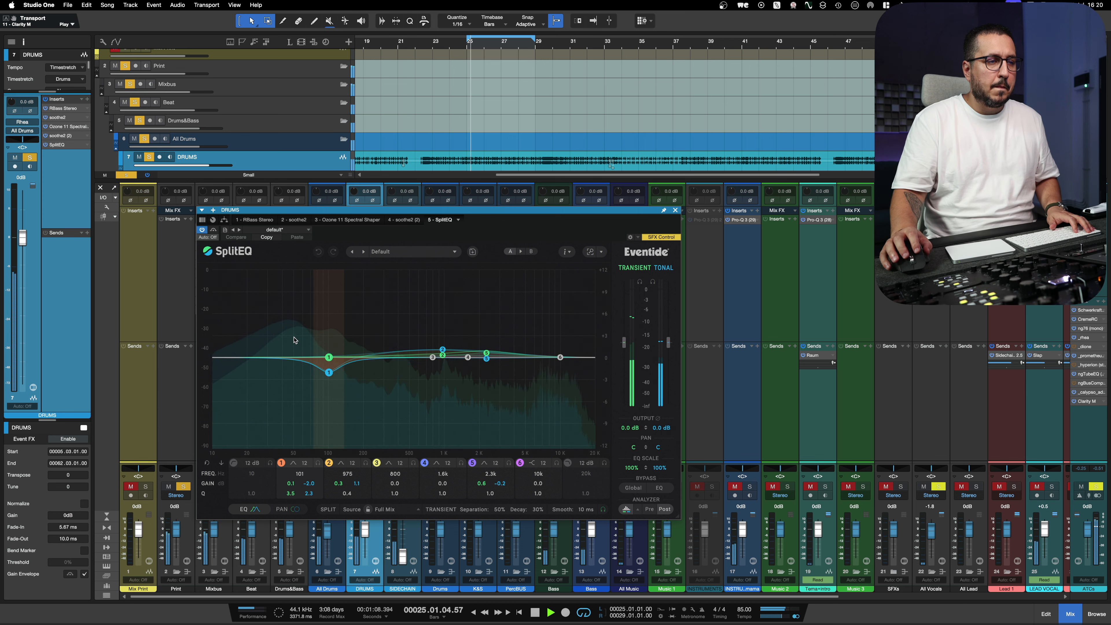
{"action": "left_click", "coordinate": [675, 210]}
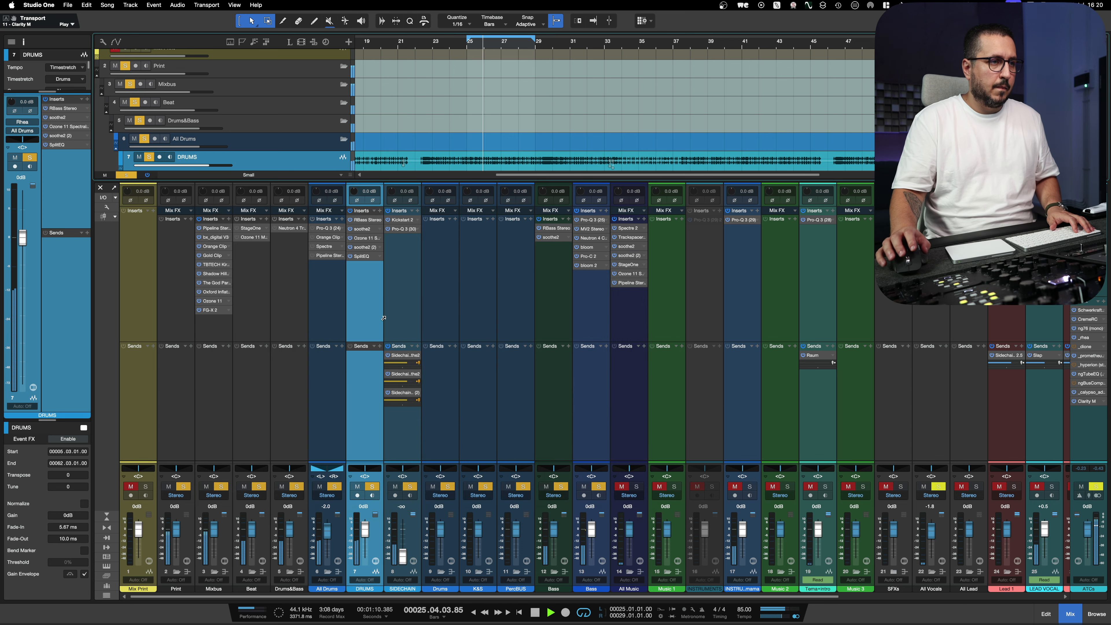
{"action": "key", "text": "space"}
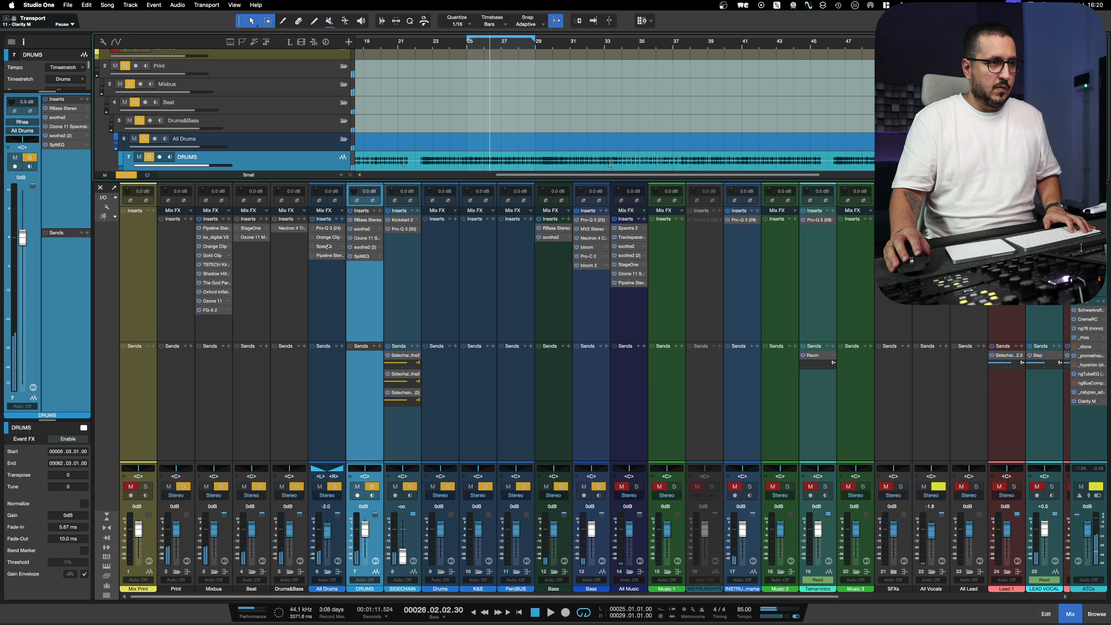
Review Pro-Q 3 (24) and Orange Clip on All Drums, close the Pro-Q 3 window and play from bar 25 through Orange Clip
{"action": "left_click", "coordinate": [326, 228]}
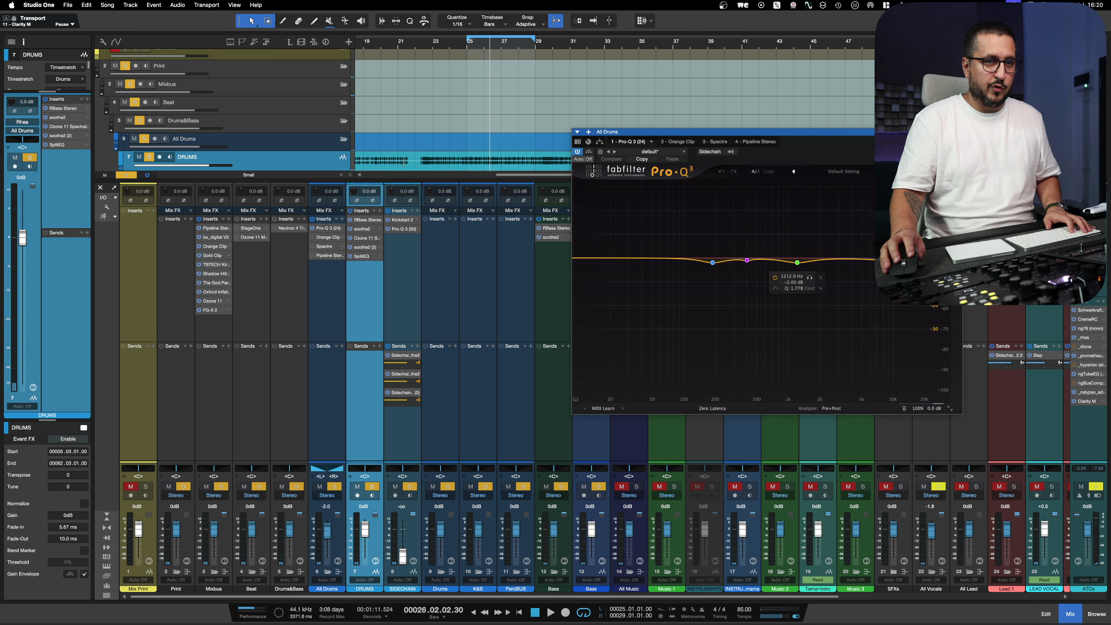
{"action": "left_click", "coordinate": [326, 237]}
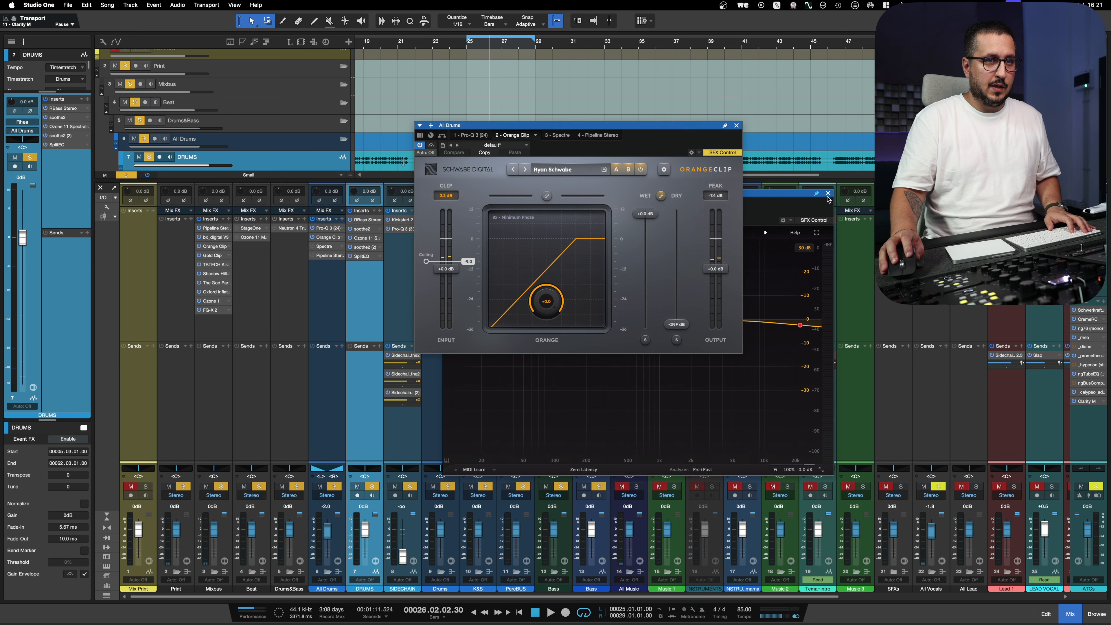
{"action": "left_click", "coordinate": [827, 199]}
{"action": "left_click", "coordinate": [829, 194]}
{"action": "left_click", "coordinate": [466, 46]}
{"action": "key", "text": "space"}
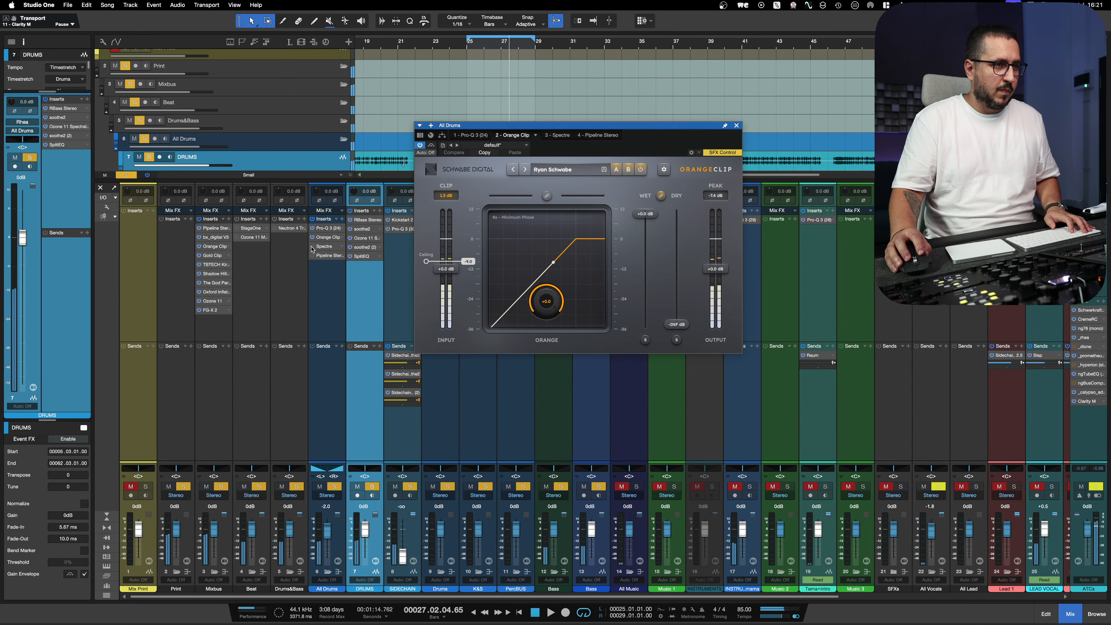
Open the Spectre and Pipeline Stereo inserts on All Drums in turn, and close the plug-in window
{"action": "left_click", "coordinate": [323, 247]}
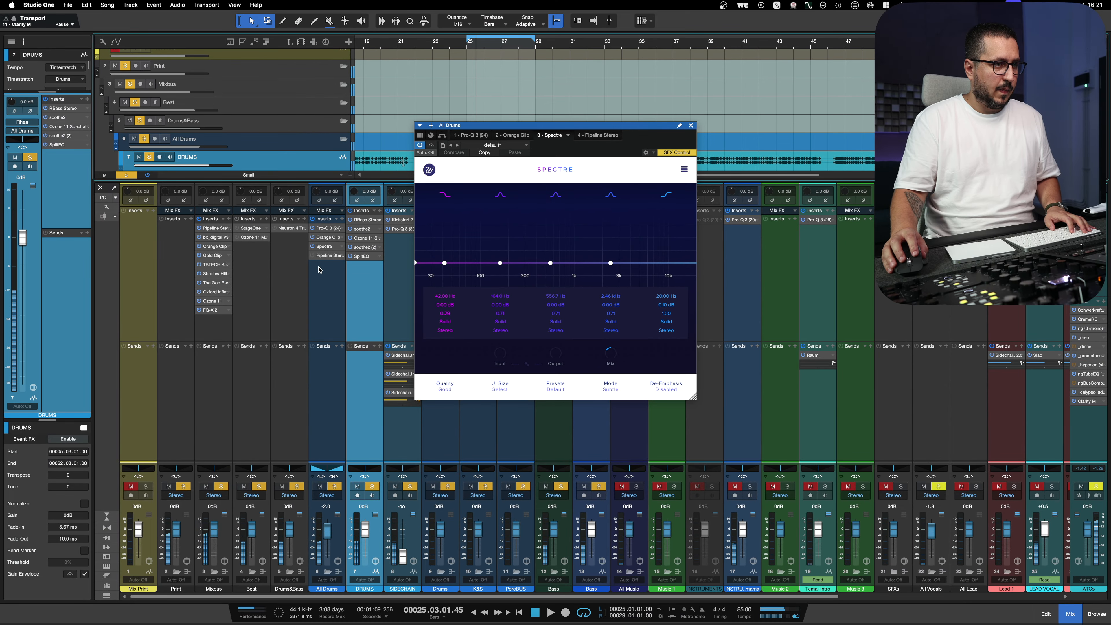
{"action": "left_click", "coordinate": [327, 257]}
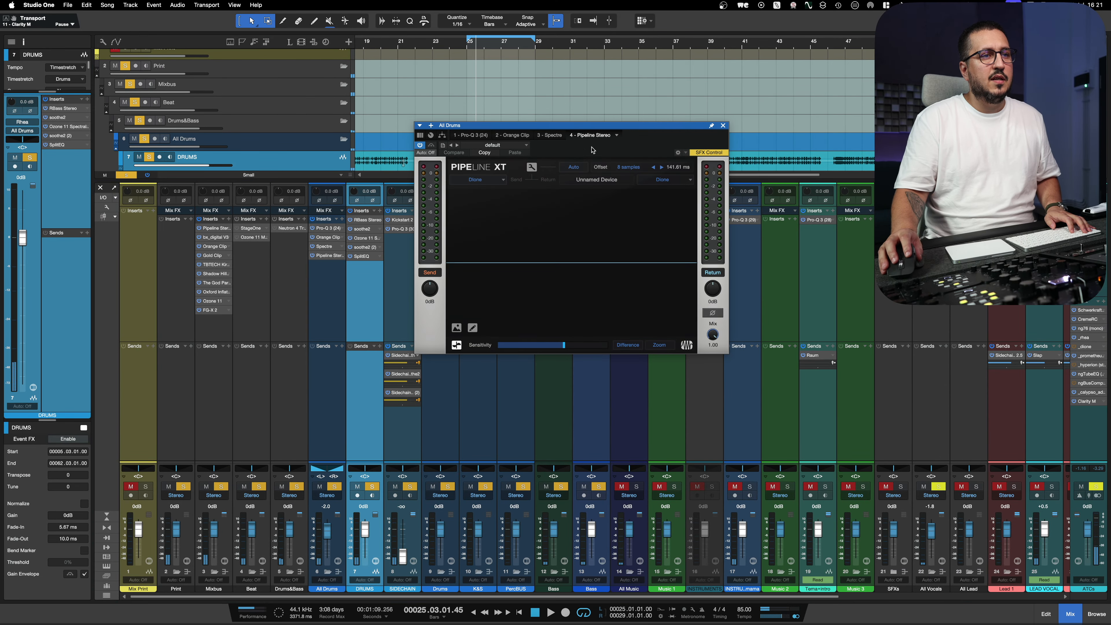
{"action": "left_click", "coordinate": [723, 125]}
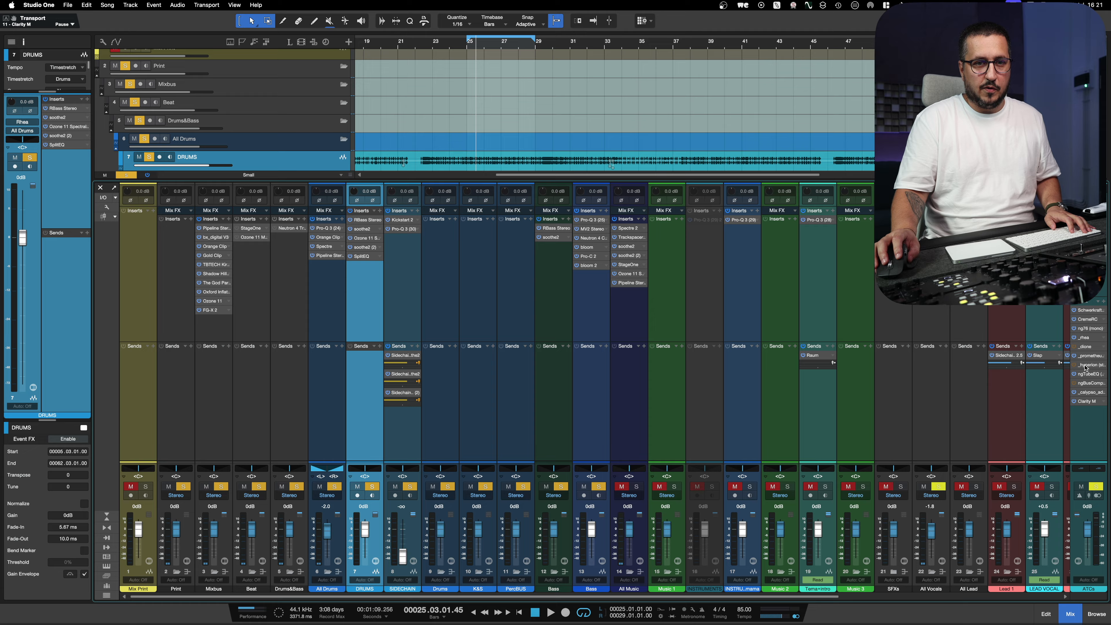
Open the _dione compressor on the ATCs channel, audition the drums through it, stop playback and close it
{"action": "left_click", "coordinate": [1086, 347]}
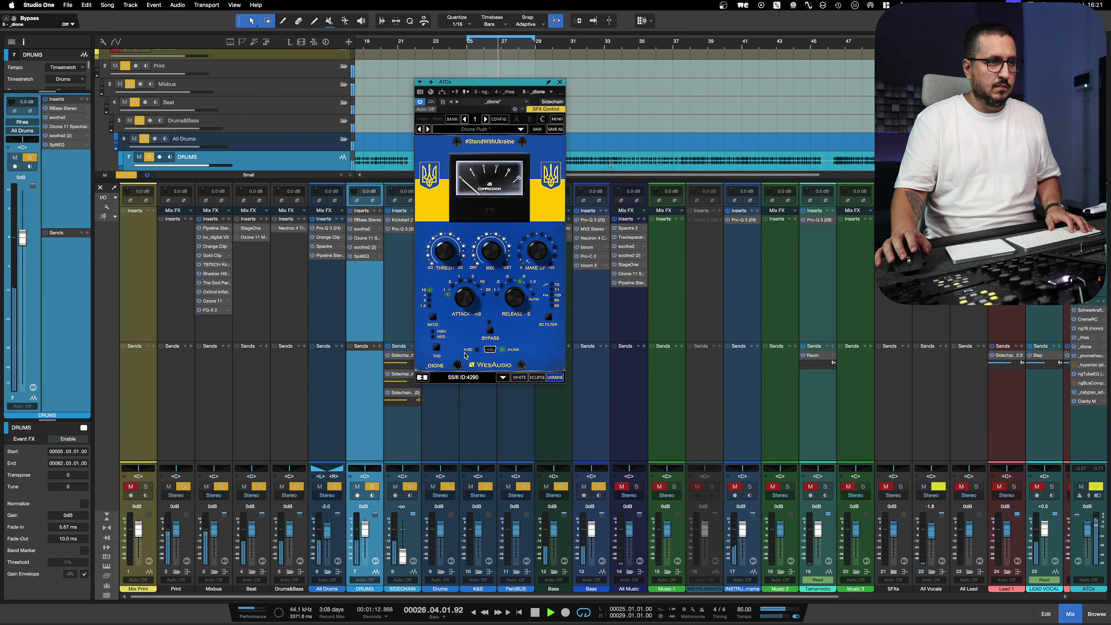
{"action": "key", "text": "space"}
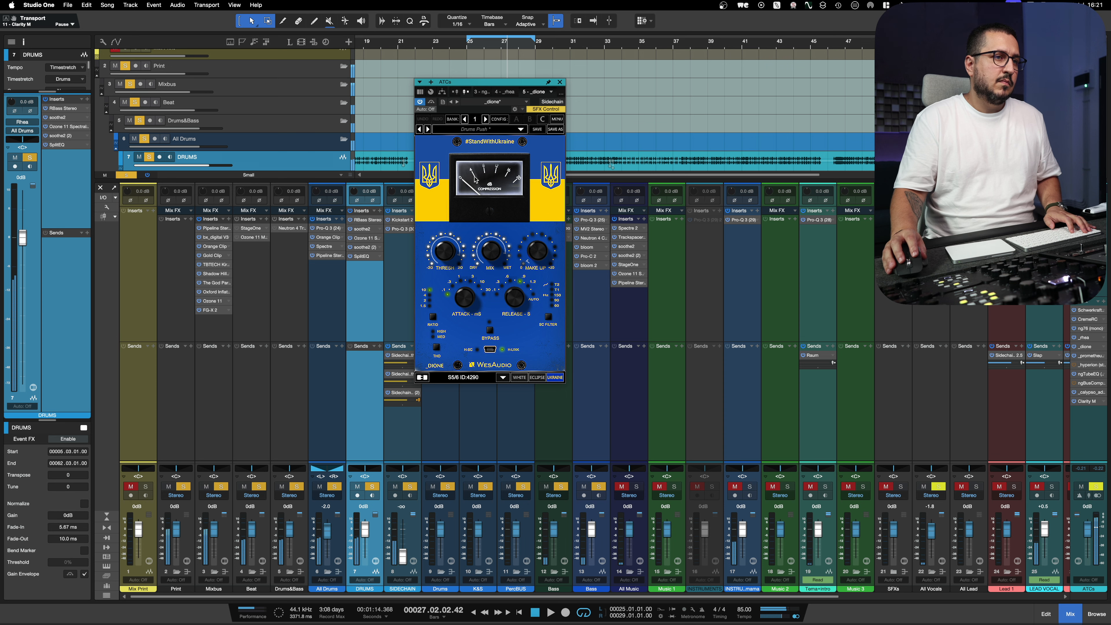
{"action": "key", "text": "super+w"}
Open Neutron 4 Transient Shaper on the Drums&Bass channel, move its window below the timeline, and return the playhead to bar 25
{"action": "left_click", "coordinate": [289, 295]}
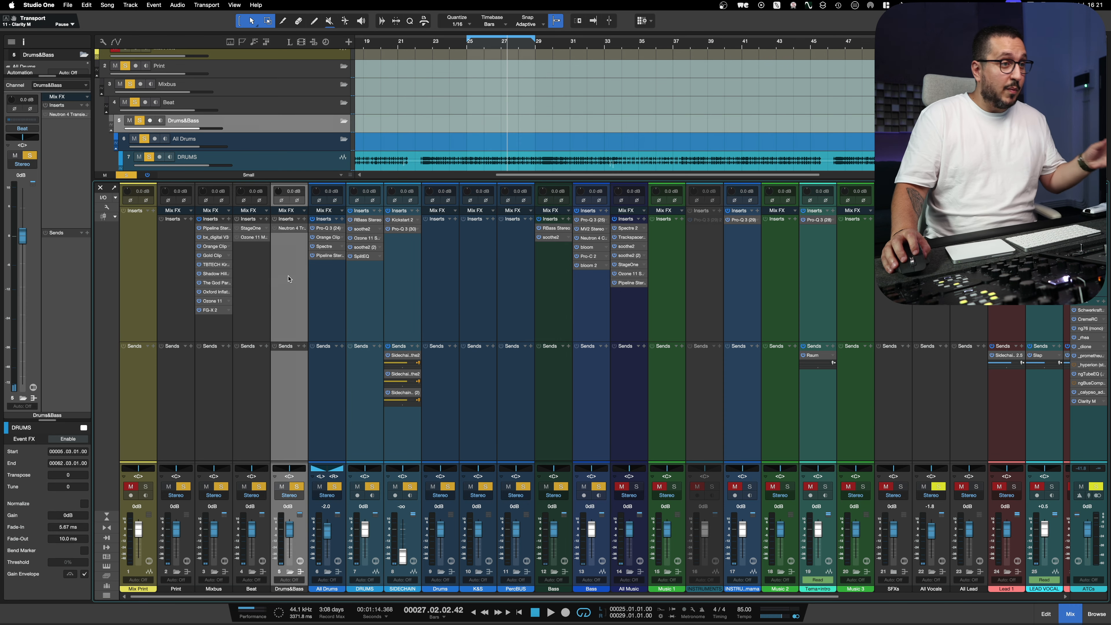
{"action": "left_click", "coordinate": [284, 228]}
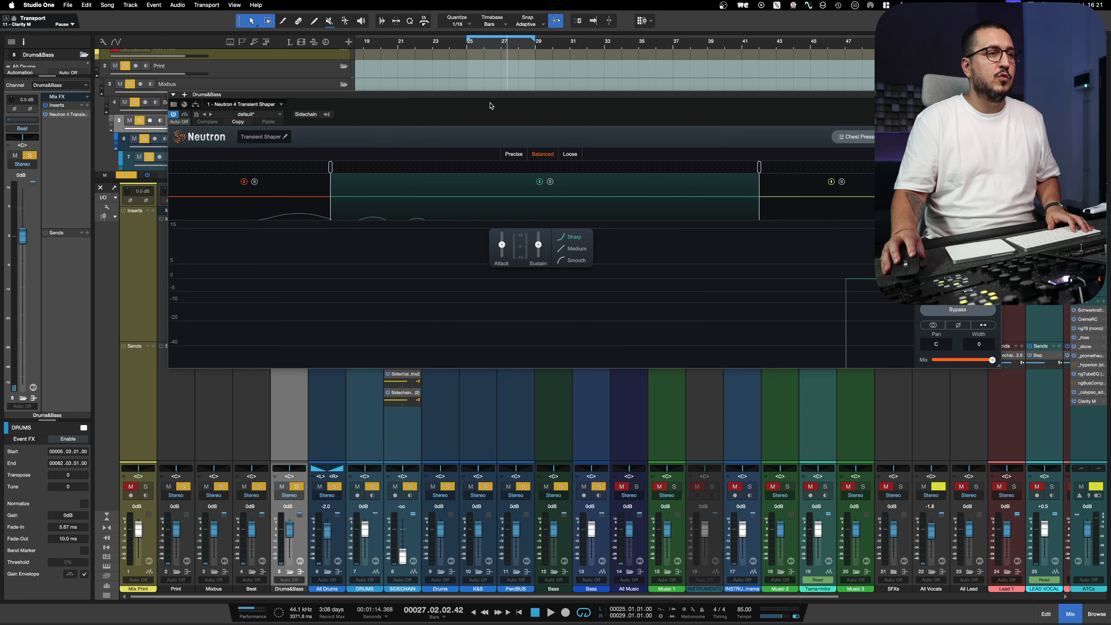
{"action": "left_click_drag", "start_coordinate": [504, 95], "coordinate": [400, 188]}
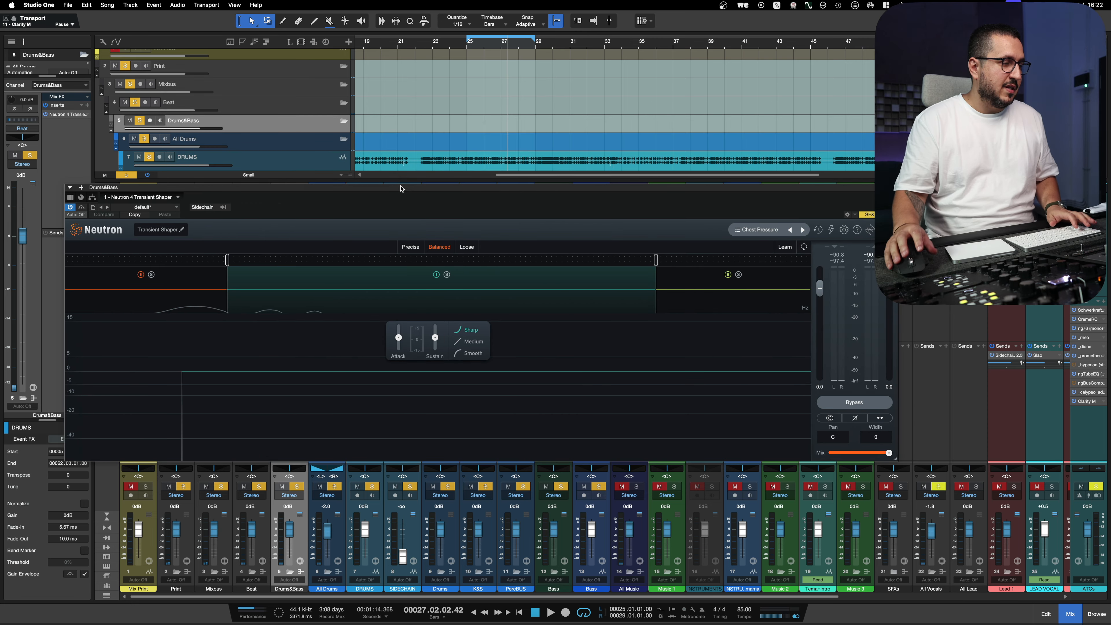
{"action": "left_click", "coordinate": [469, 44]}
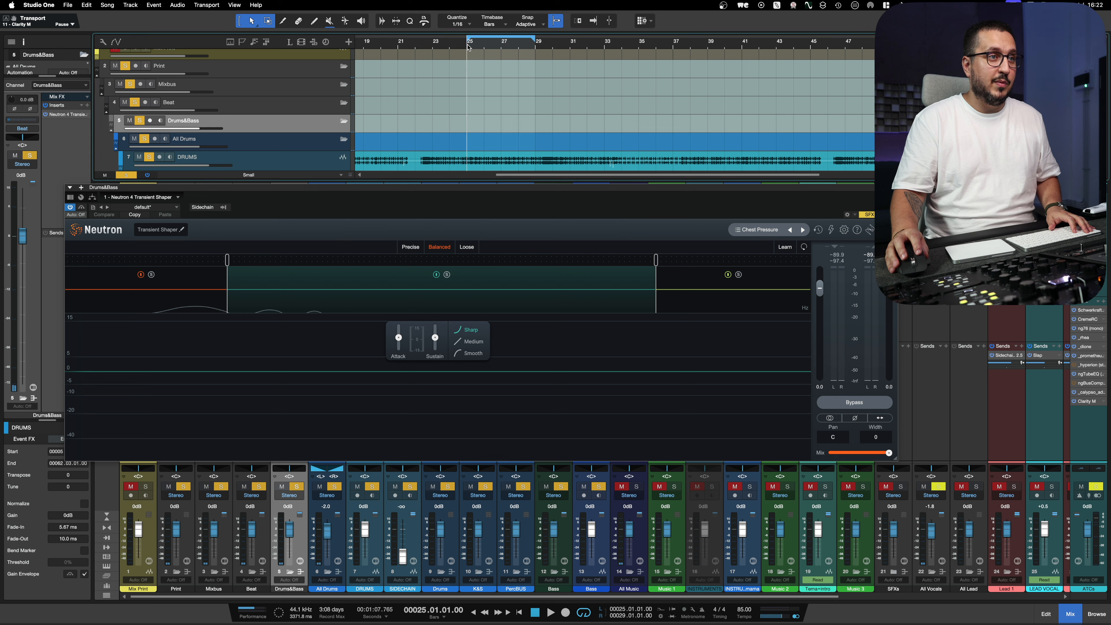
Examine the attack and sustain settings of the low, mid and high Transient Shaper bands during playback, then stop and close the plug-in
{"action": "left_click", "coordinate": [192, 304]}
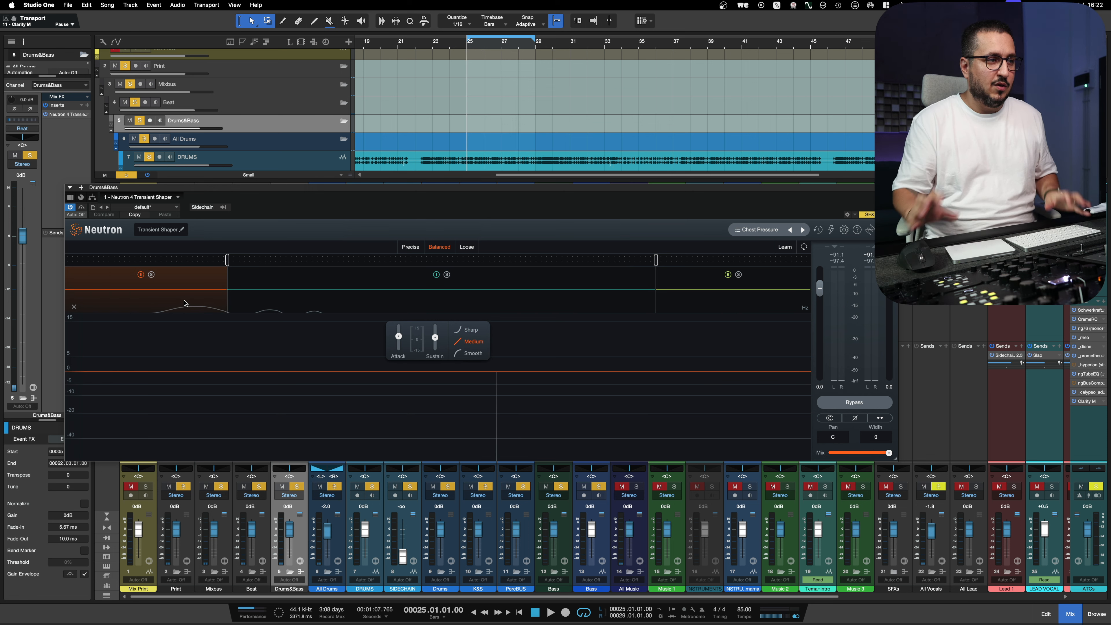
{"action": "key", "text": "space"}
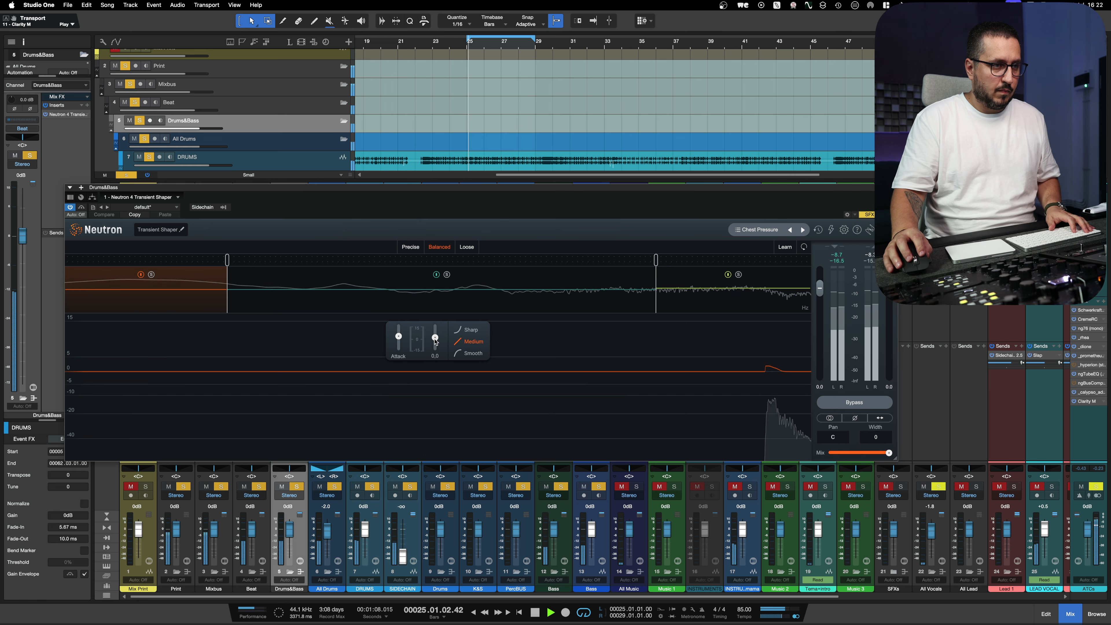
{"action": "left_click", "coordinate": [359, 300]}
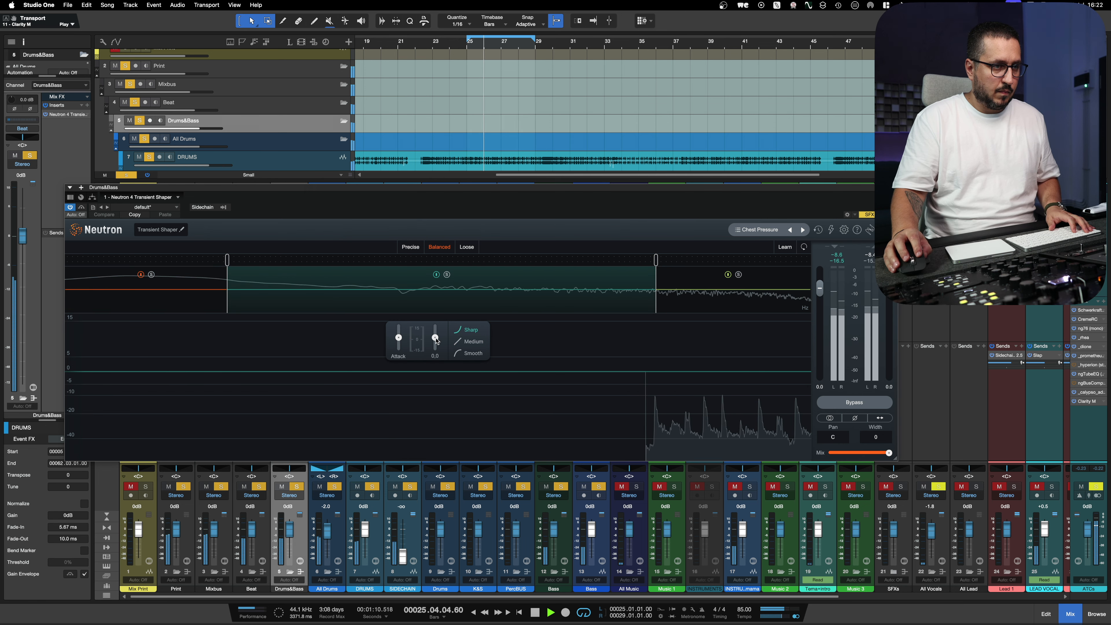
{"action": "left_click", "coordinate": [676, 305]}
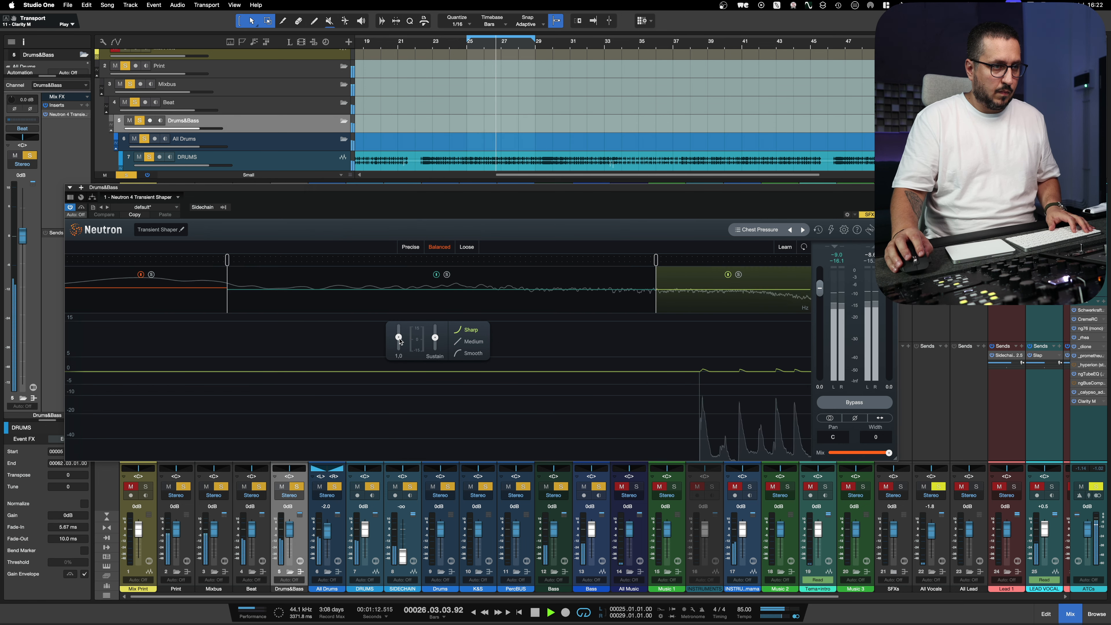
{"action": "left_click", "coordinate": [192, 304]}
{"action": "key", "text": "space"}
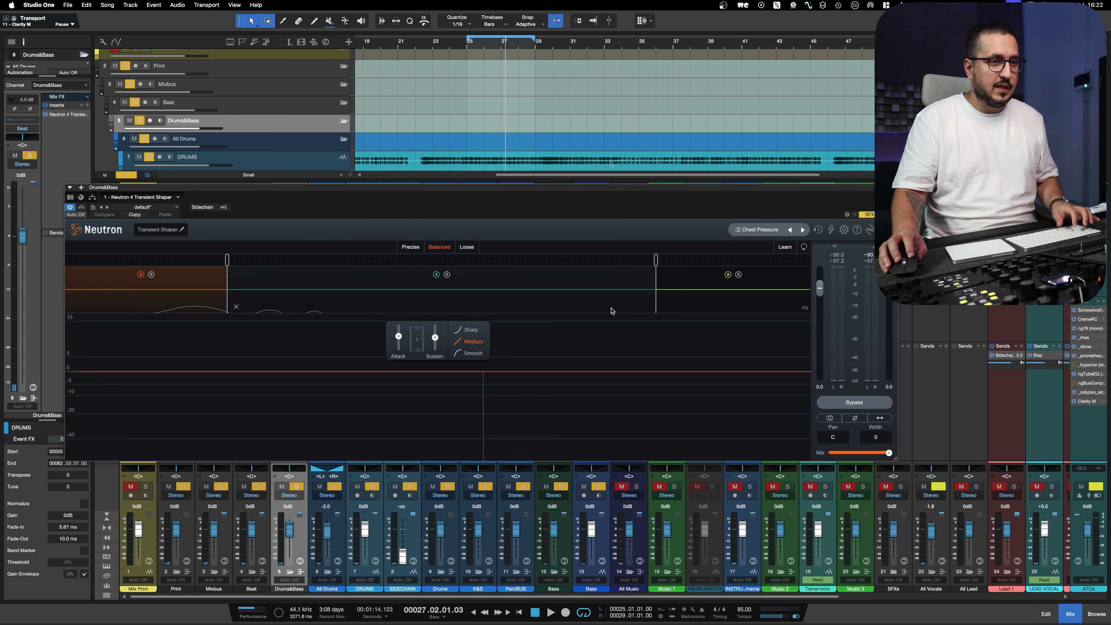
{"action": "left_click", "coordinate": [695, 309]}
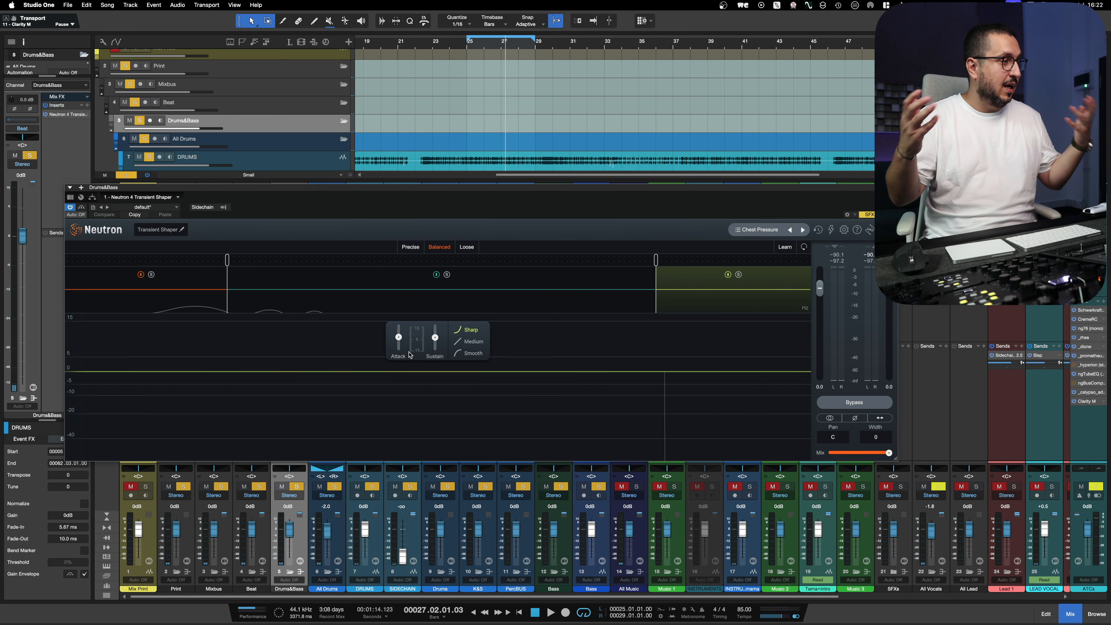
{"action": "key", "text": "Escape"}
Open StageOne and Ozone 11 Maximizer on the Beat channel in turn, close the plug-in, and leave playback stopped at bar 25
{"action": "left_click", "coordinate": [246, 239]}
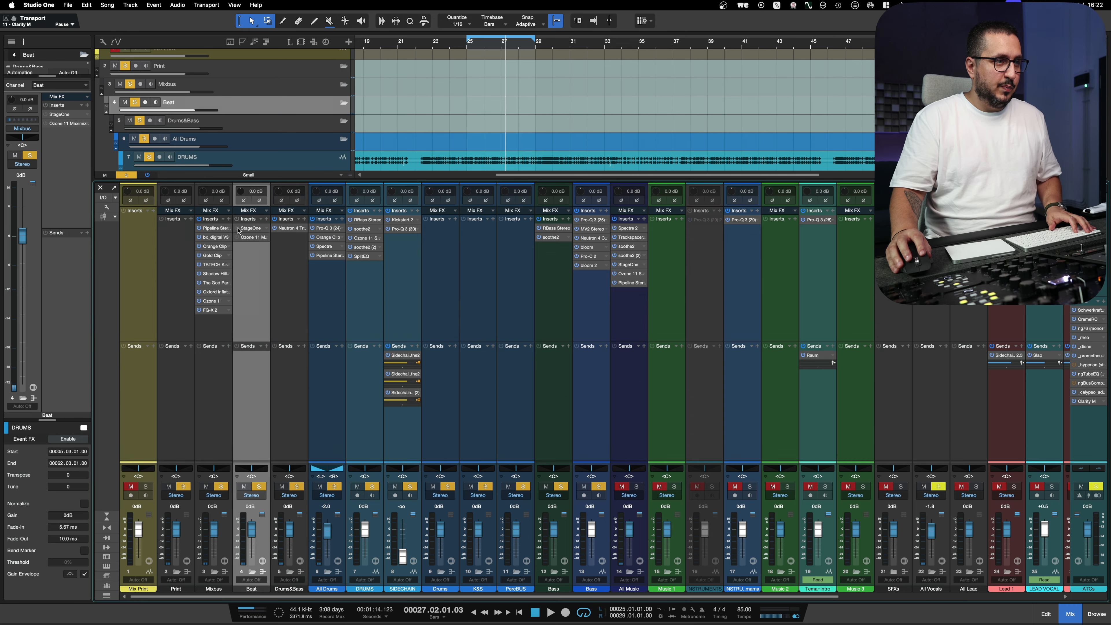
{"action": "left_click", "coordinate": [251, 229]}
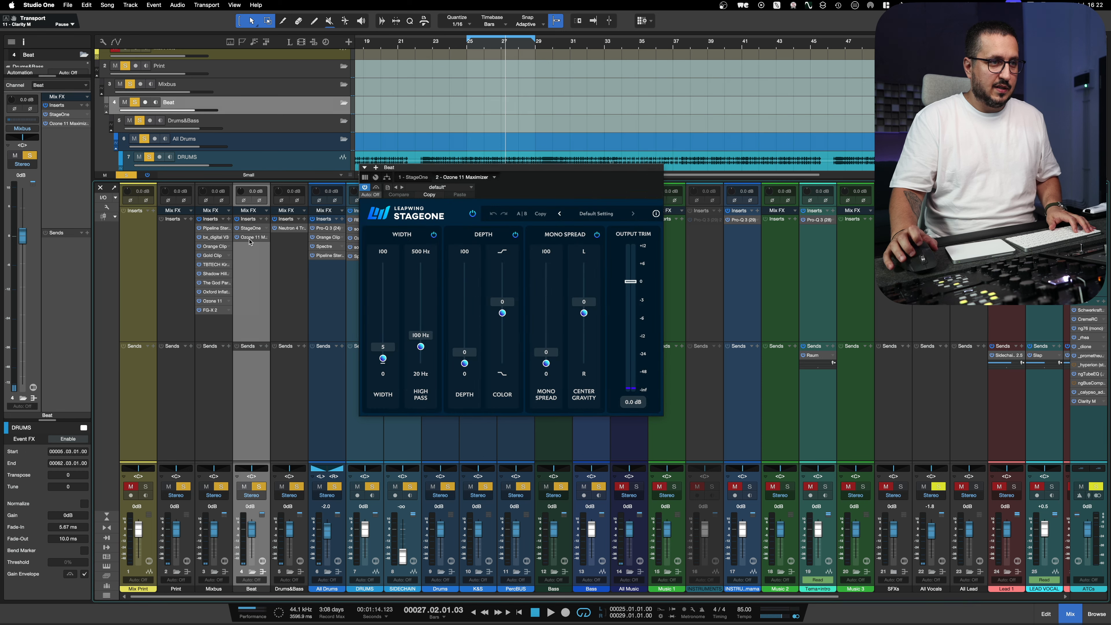
{"action": "left_click", "coordinate": [251, 238]}
{"action": "left_click", "coordinate": [844, 168]}
{"action": "key", "text": "space"}
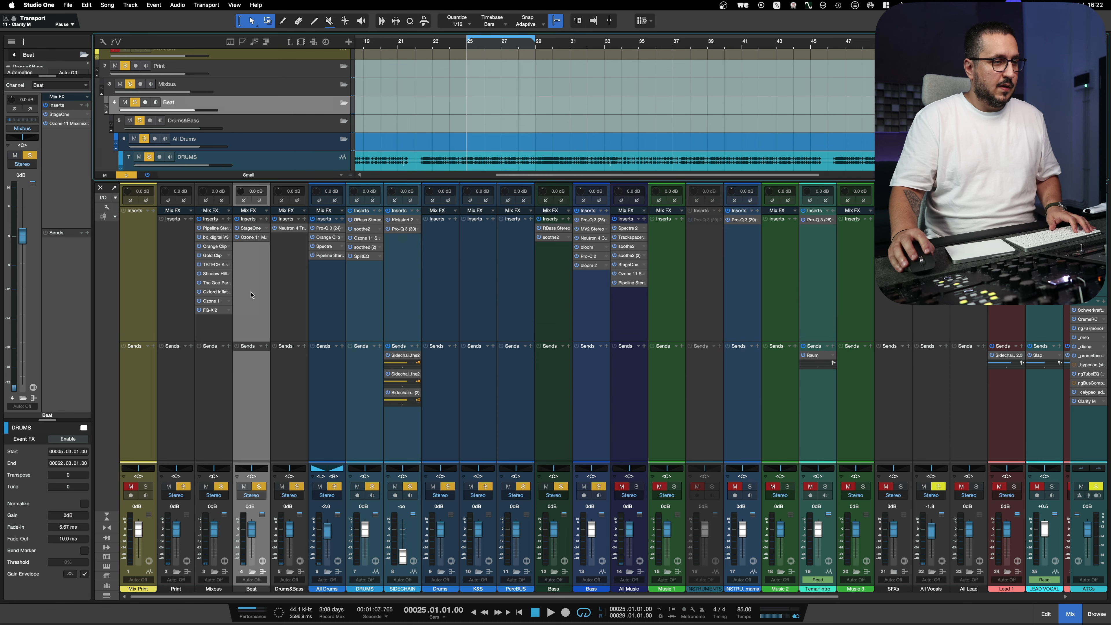
Select the channels from Beat through Bass, bypass their inserts, and play the loop from bar 25 without processing
{"action": "left_click", "coordinate": [571, 230]}
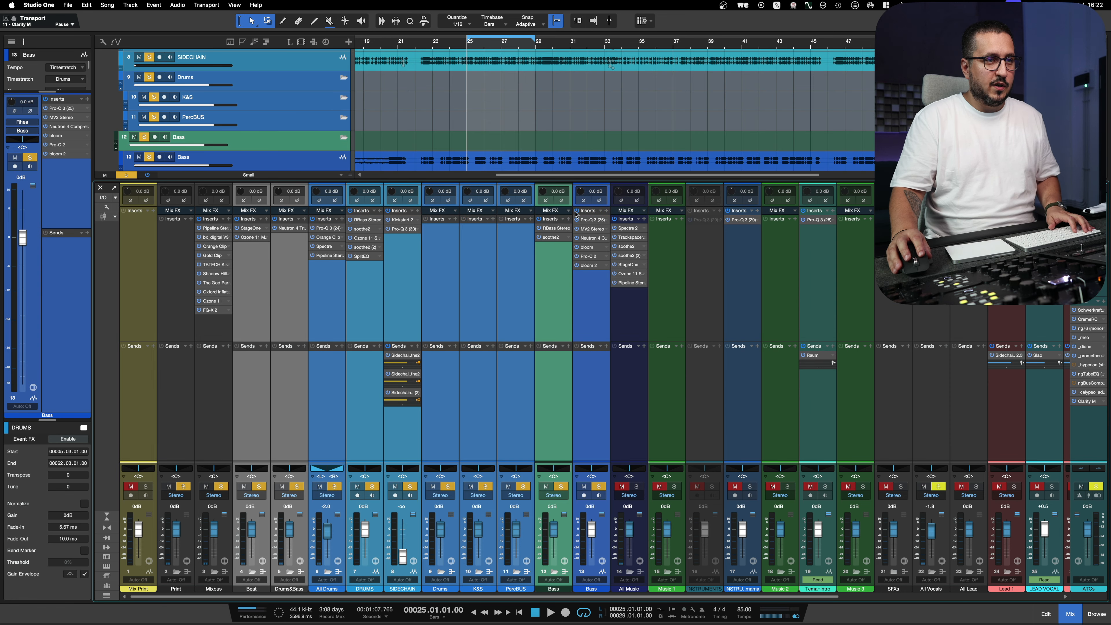
{"action": "key", "text": "space"}
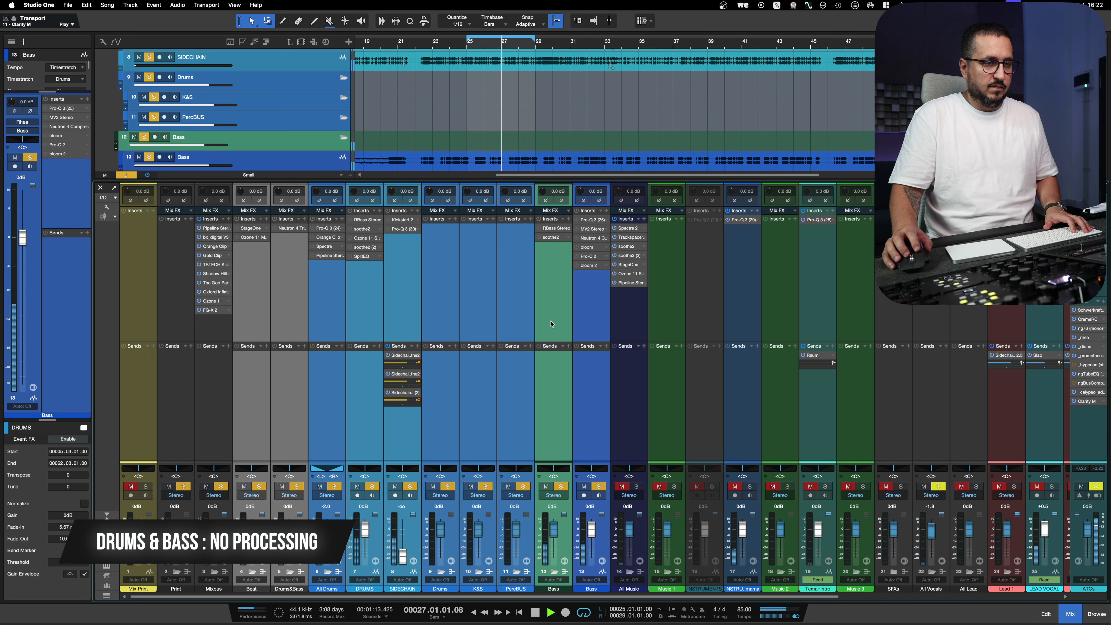
Stop the unprocessed playback, re-enable the selected drum and bass channels' inserts, and play the loop with processing
{"action": "key", "text": "space"}
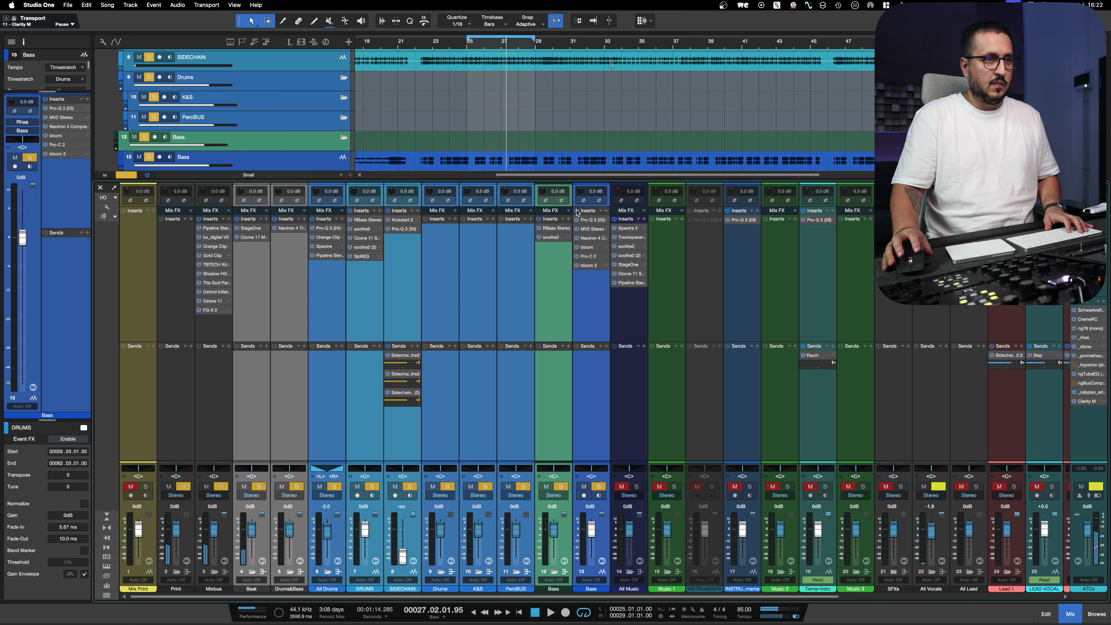
{"action": "key", "text": "space"}
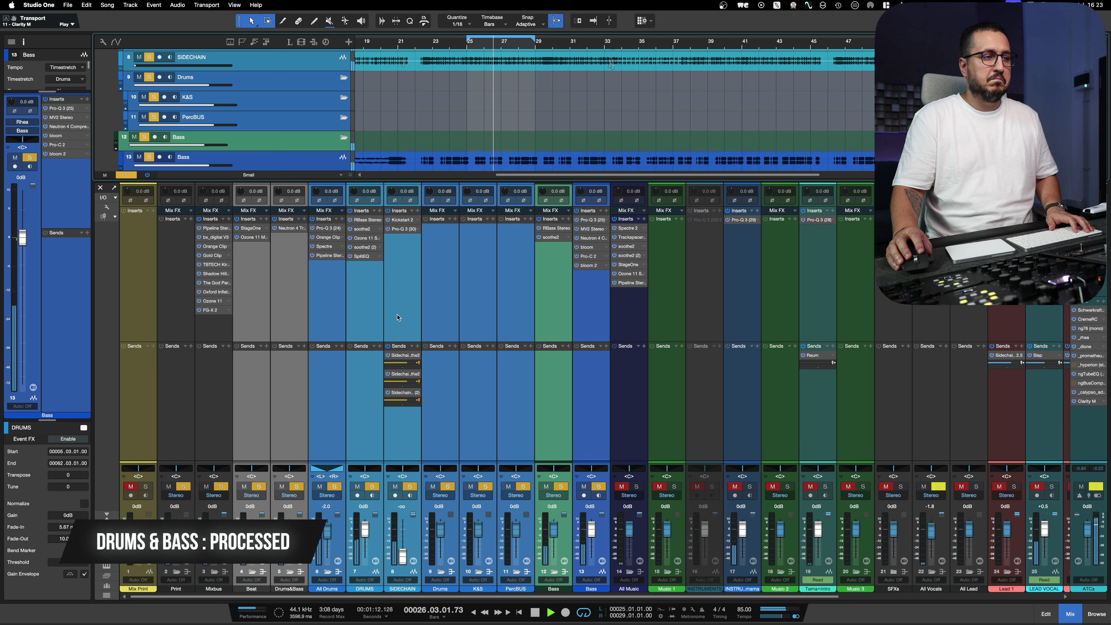
Unmute and solo the All Music folder track during playback, and turn off looping
{"action": "key", "text": "F3"}
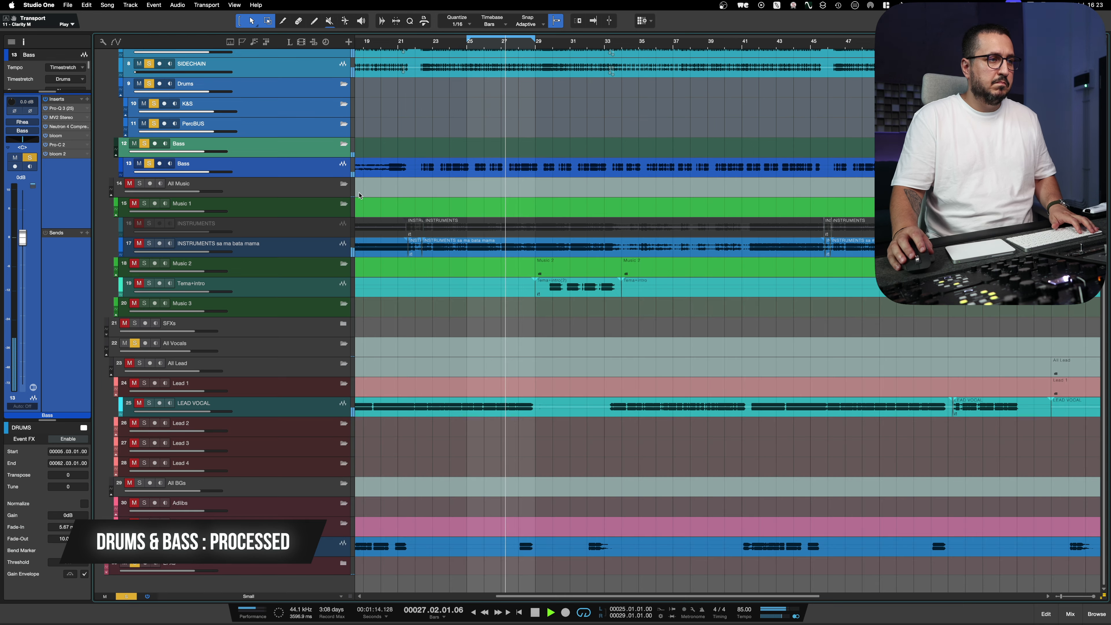
{"action": "left_click", "coordinate": [129, 183]}
{"action": "left_click", "coordinate": [139, 184]}
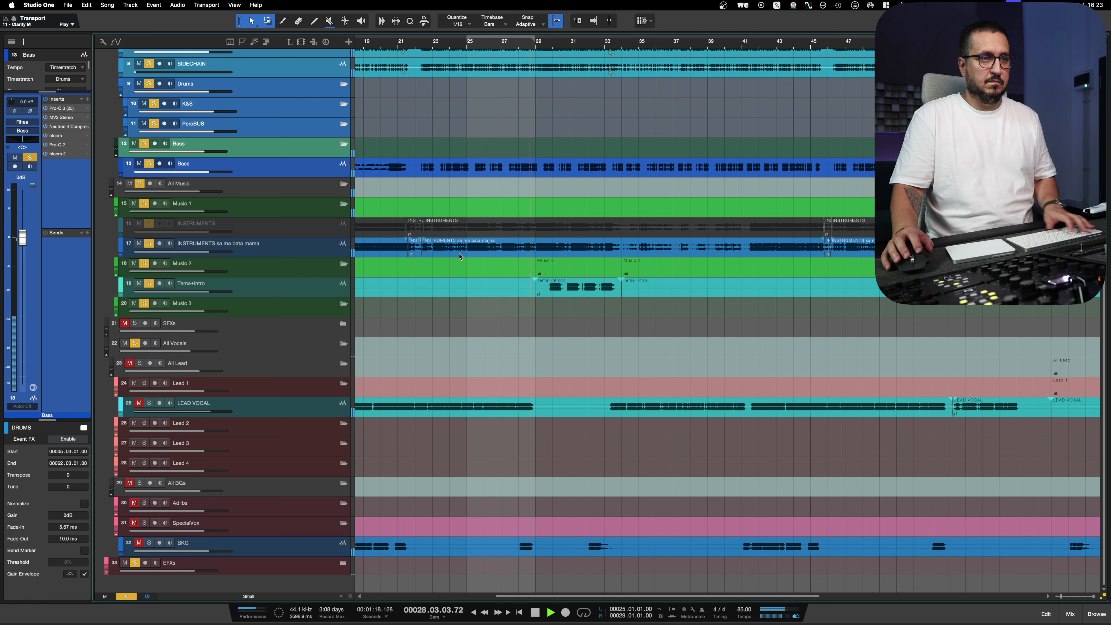
Show the mixer and bypass the inserts on the selected drum and bass channels while the music keeps playing
{"action": "key", "text": "F3"}
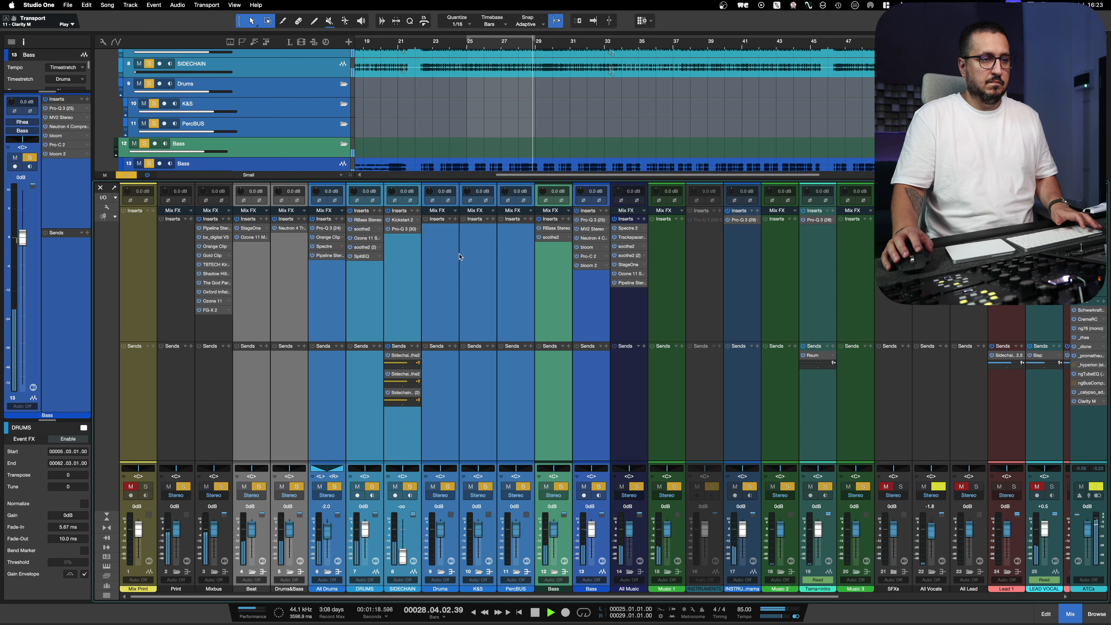
{"action": "left_click", "coordinate": [540, 222]}
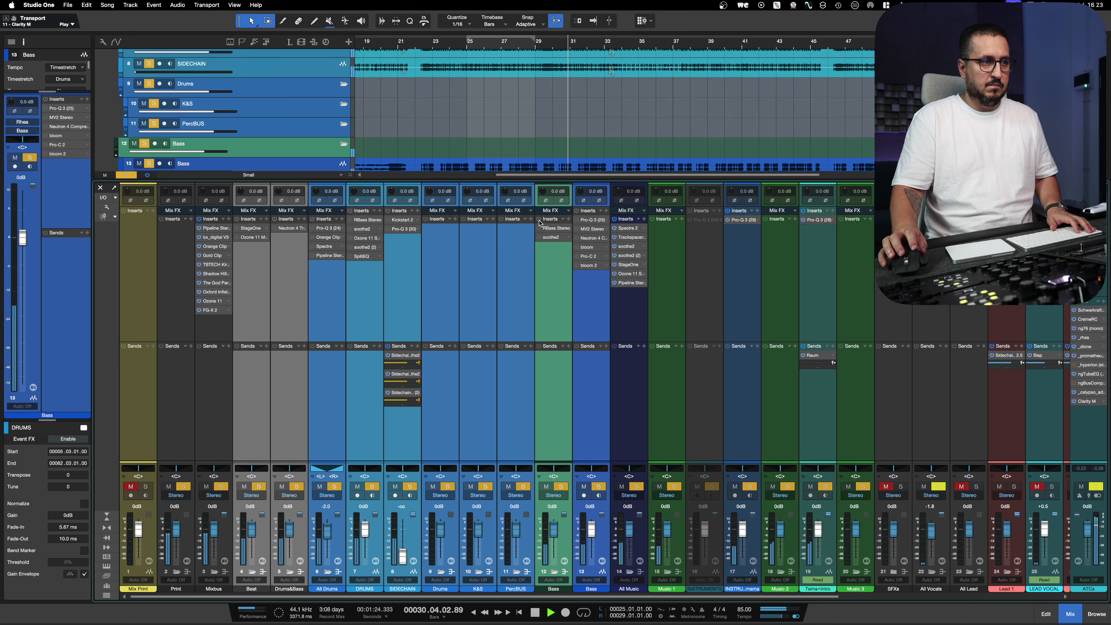